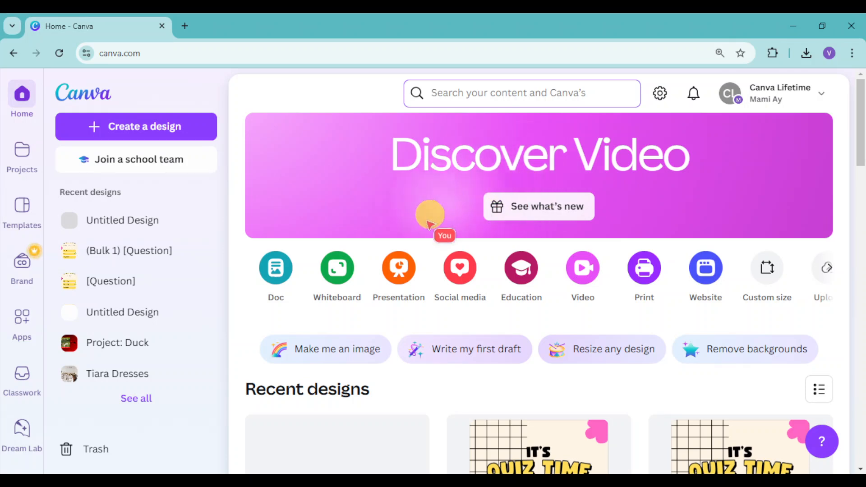
- Create a blank presentation and close the template panel to leave the empty canvas
{"action": "left_click", "coordinate": [393, 279]}
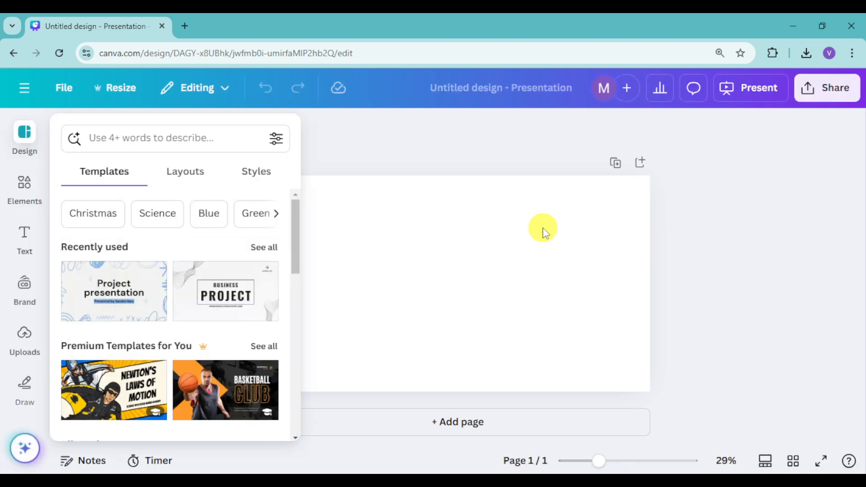
{"action": "left_click", "coordinate": [29, 140]}
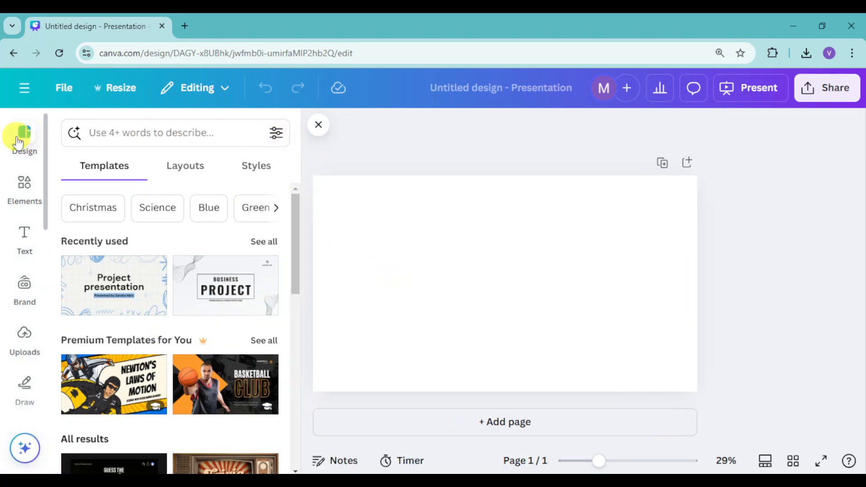
{"action": "left_click", "coordinate": [319, 126]}
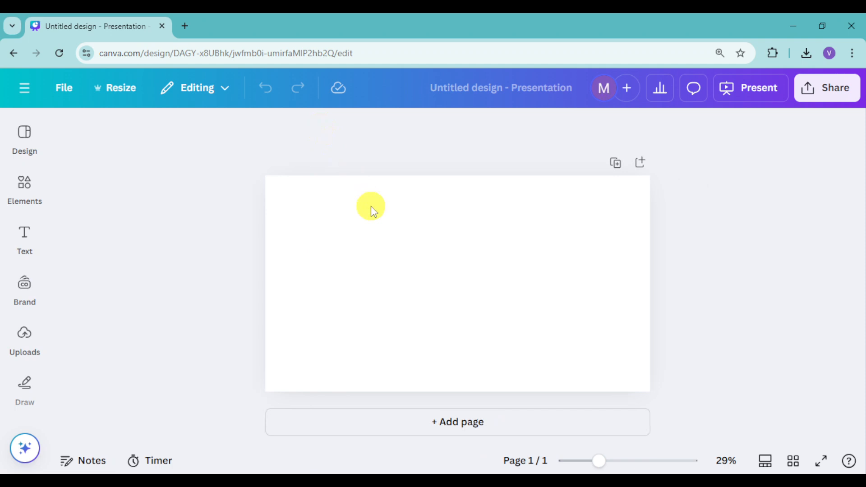
- Add a purple rectangle to the page and stretch its right side to make it wider
{"action": "key", "text": "r"}
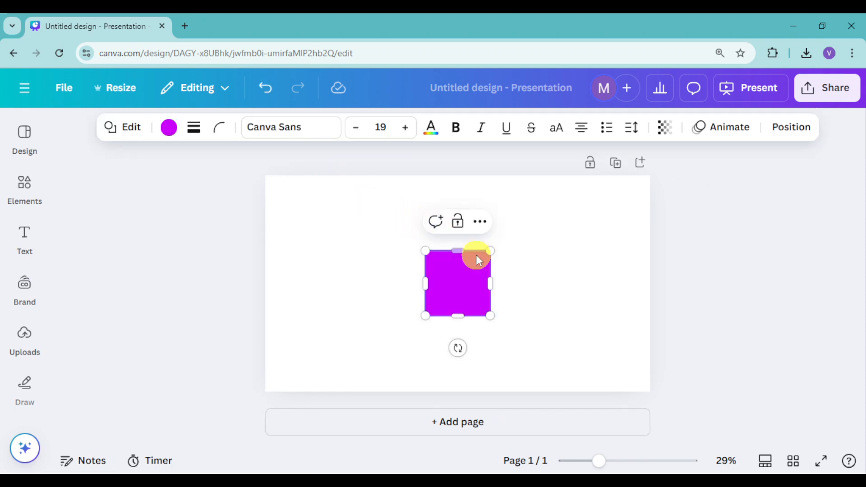
{"action": "left_click_drag", "start_coordinate": [490, 285], "coordinate": [537, 306]}
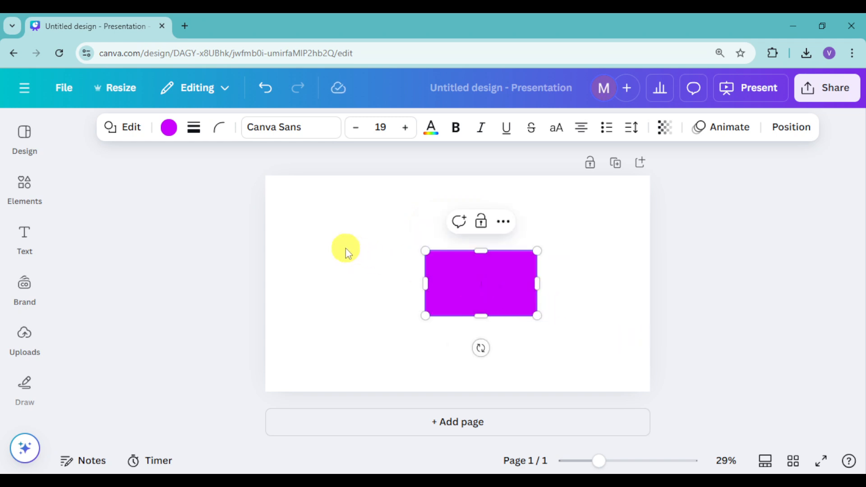
- Add the heading "Keyboard Shortcuts" near the page's upper edge and move the rectangle left beneath it
{"action": "left_click", "coordinate": [463, 281]}
{"action": "key", "text": "alt"}
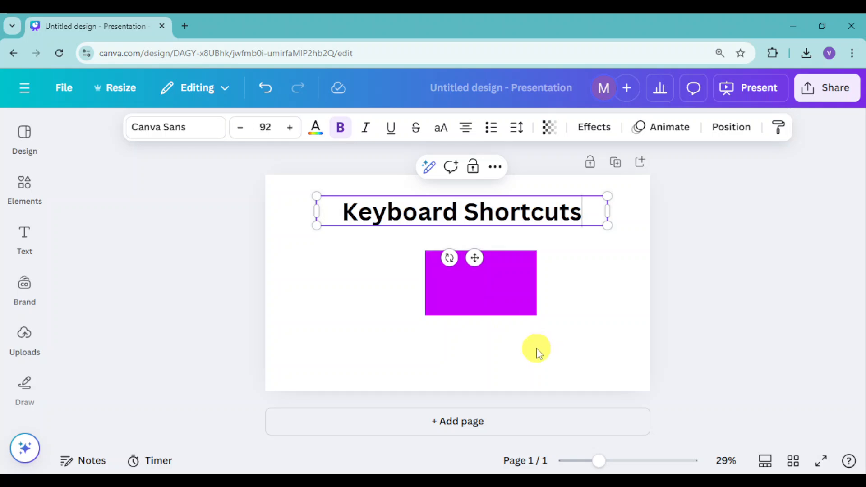
{"action": "left_click", "coordinate": [504, 302]}
{"action": "left_click_drag", "start_coordinate": [455, 298], "coordinate": [396, 286]}
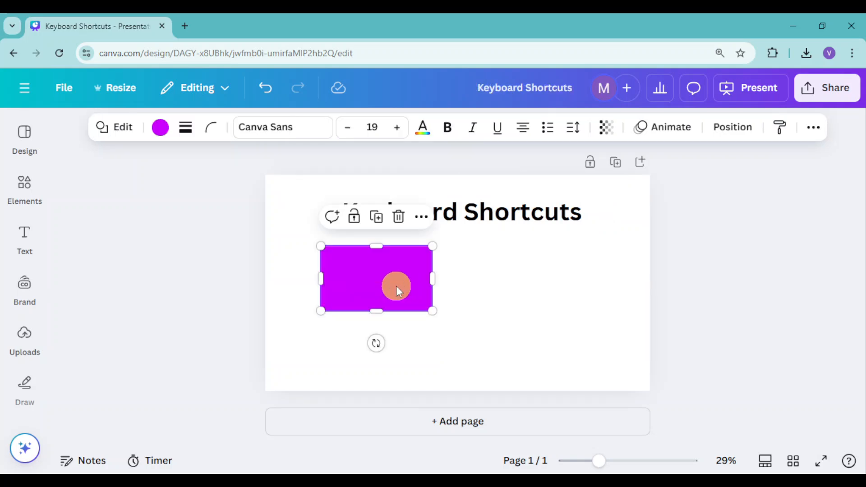
{"action": "left_click", "coordinate": [522, 309]}
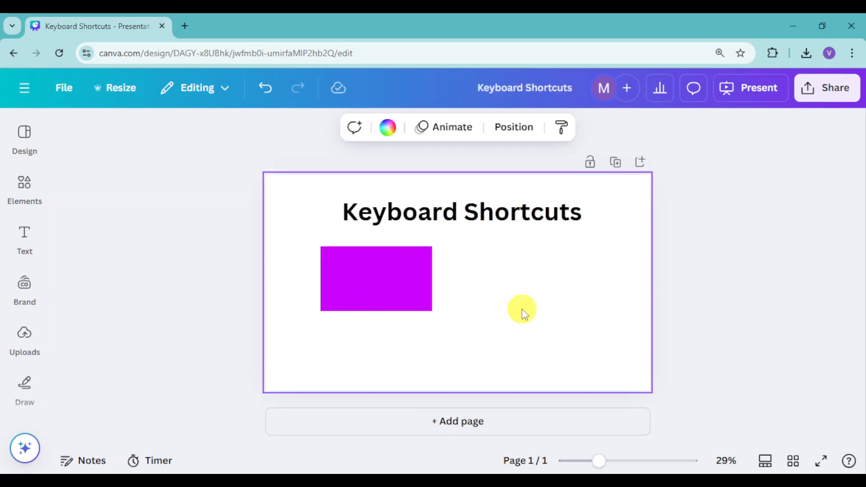
- Add a text box reading "Rectangle" and place it just below the right half of the heading
{"action": "key", "text": "t"}
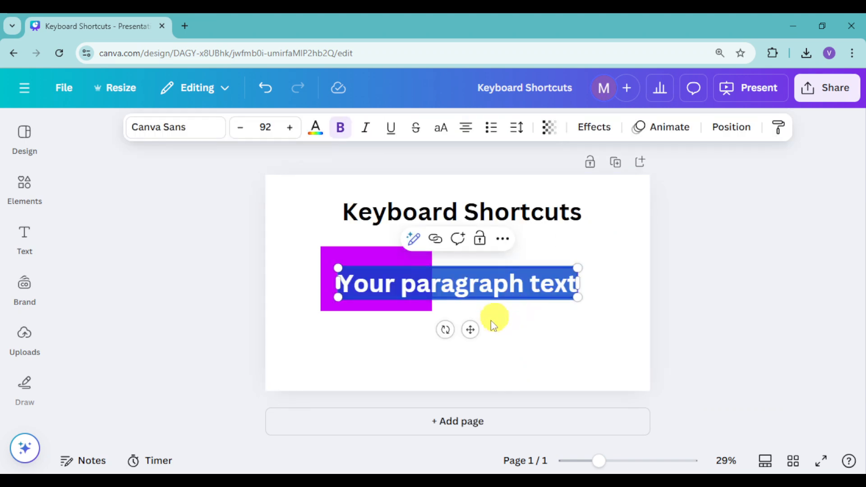
{"action": "left_click_drag", "start_coordinate": [471, 330], "coordinate": [535, 329]}
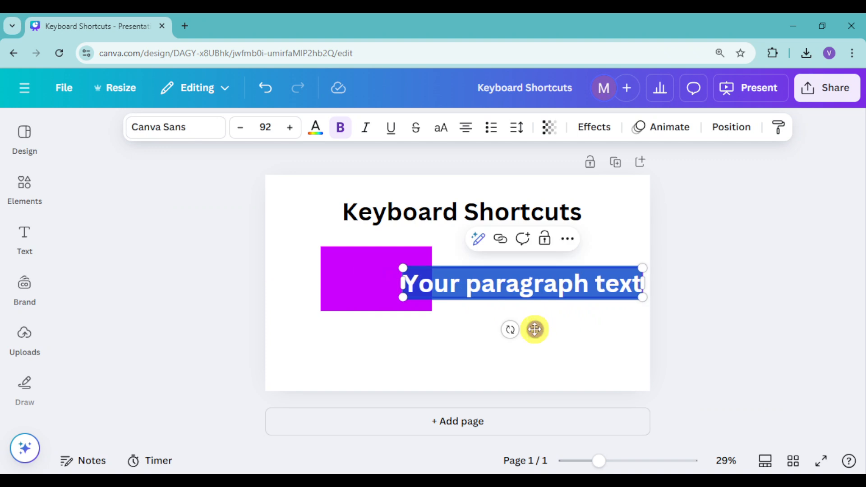
{"action": "type", "text": "Rectanng"}
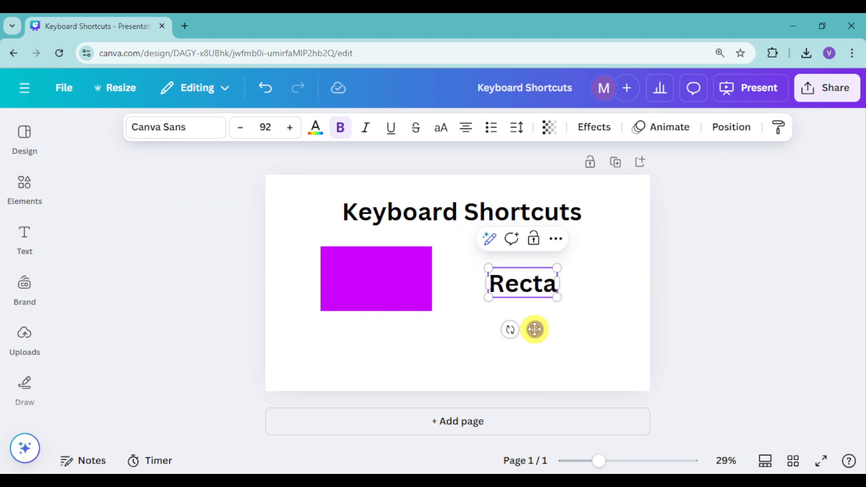
{"action": "key", "text": "BackSpace"}
{"action": "key", "text": "BackSpace"}
{"action": "type", "text": "le"}
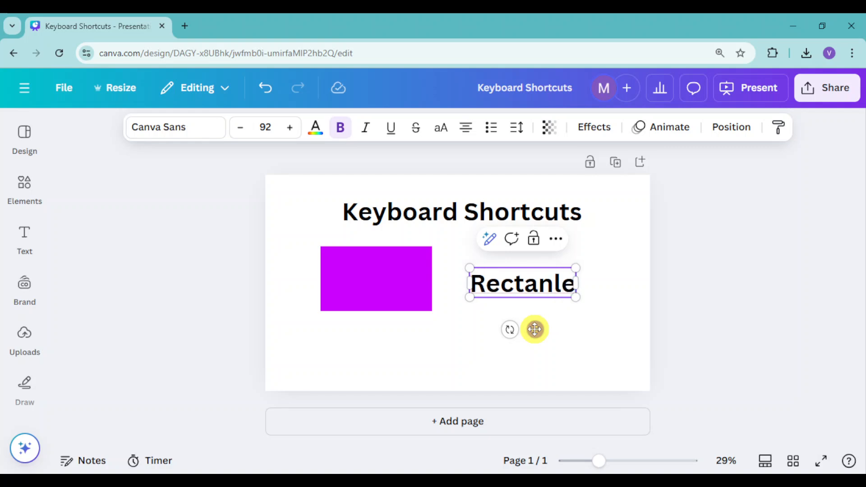
{"action": "left_click", "coordinate": [552, 284]}
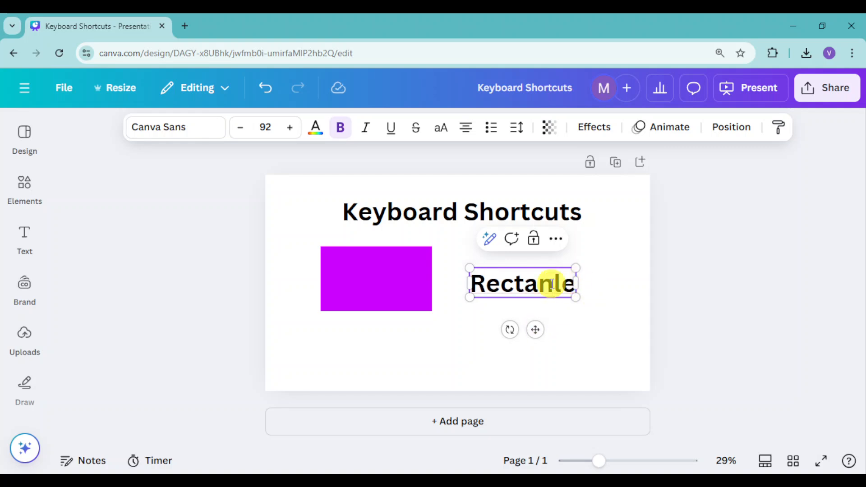
{"action": "type", "text": "g"}
{"action": "left_click_drag", "start_coordinate": [535, 330], "coordinate": [577, 293]}
{"action": "left_click", "coordinate": [618, 331]}
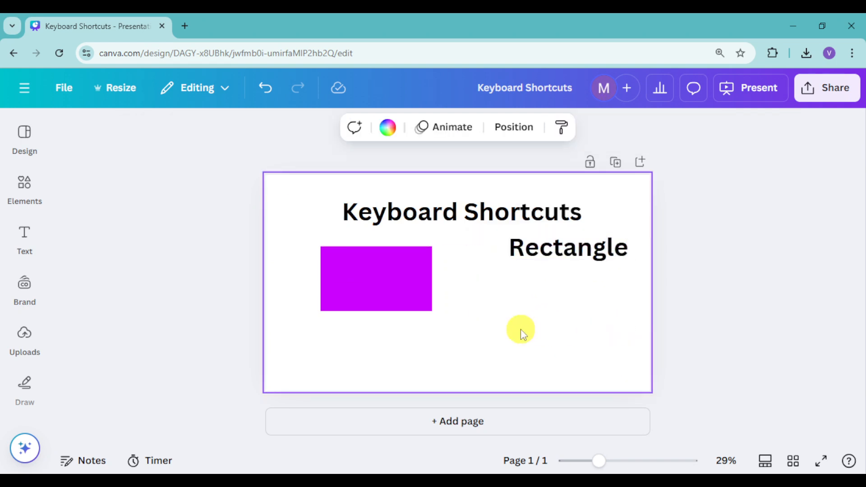
- Add a circle and move it below the "Rectangle" text
{"action": "key", "text": "c"}
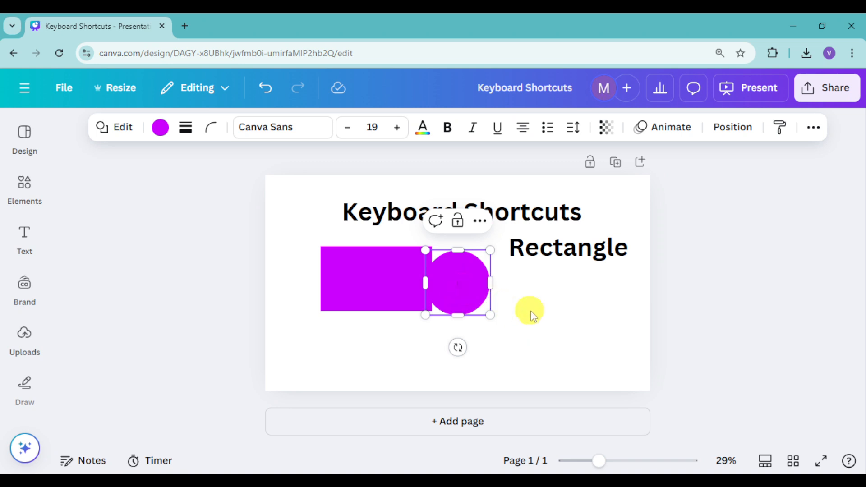
{"action": "left_click_drag", "start_coordinate": [456, 289], "coordinate": [539, 319]}
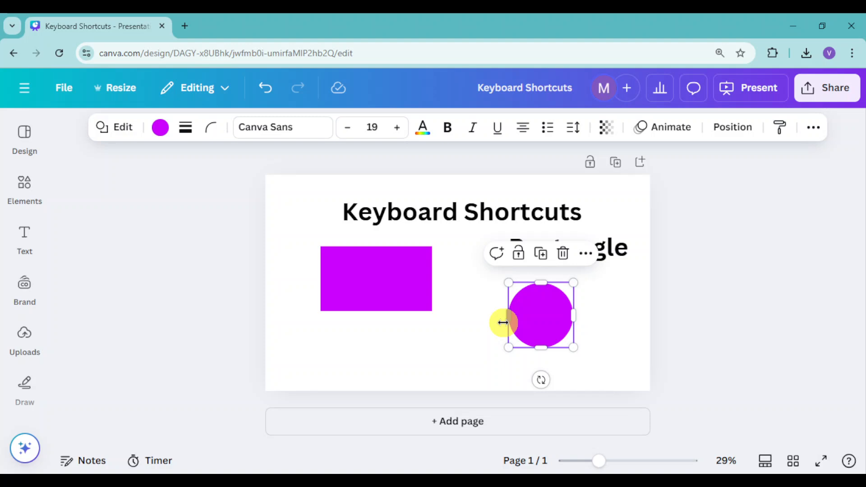
- Search the elements library for "minimalist design"
{"action": "left_click", "coordinate": [25, 186]}
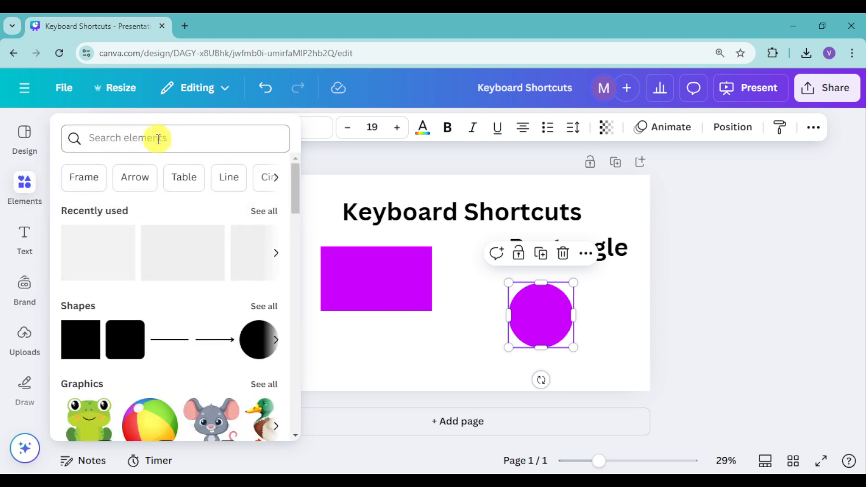
{"action": "left_click", "coordinate": [174, 138]}
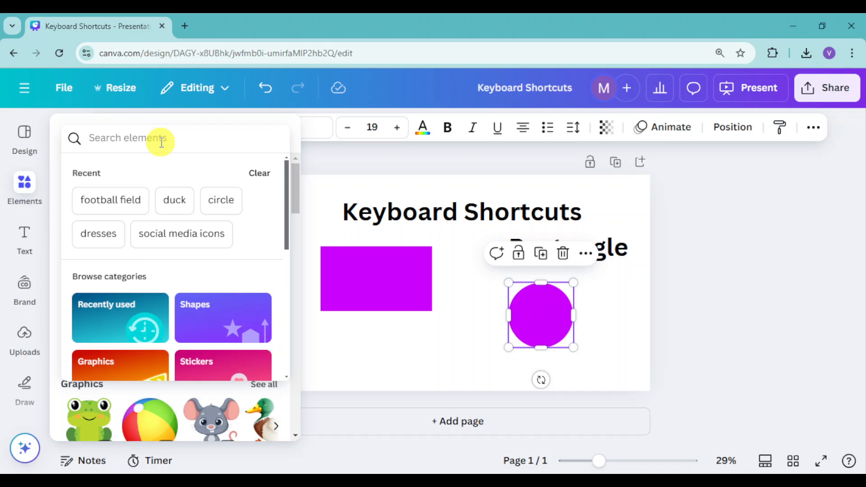
{"action": "type", "text": "miim"}
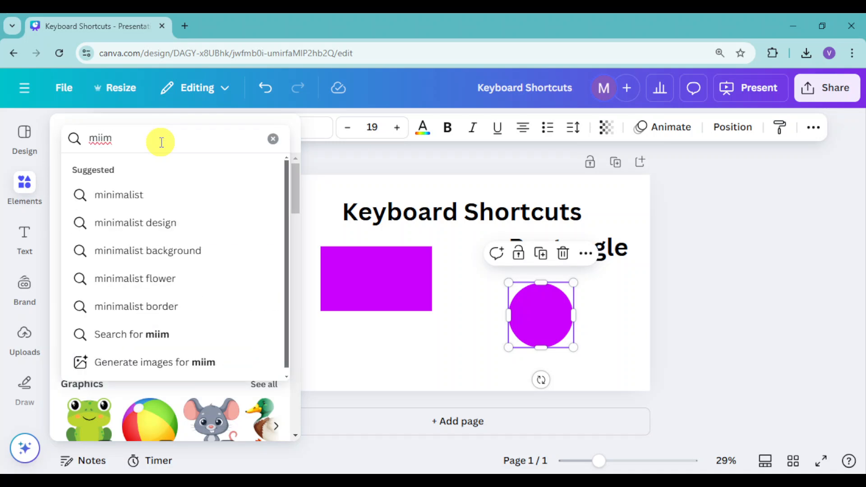
{"action": "left_click", "coordinate": [142, 221]}
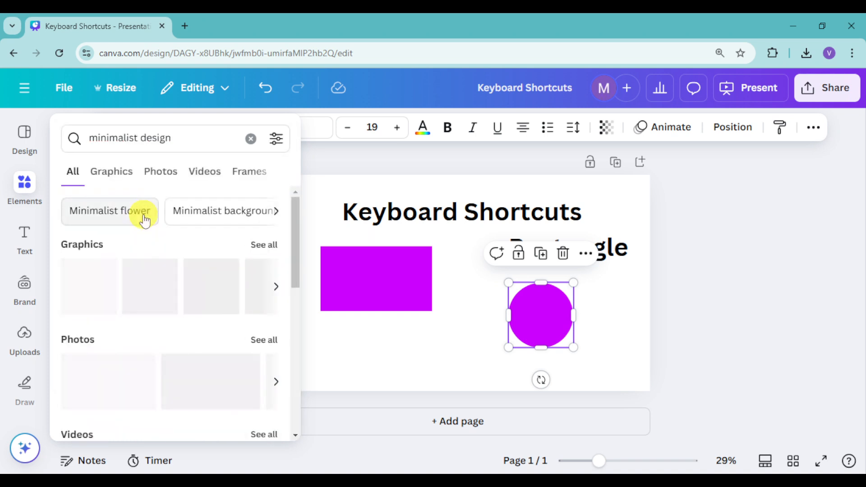
- Examine the minimalist design results across graphics, photos, videos, frames and audio
{"action": "left_click", "coordinate": [120, 179]}
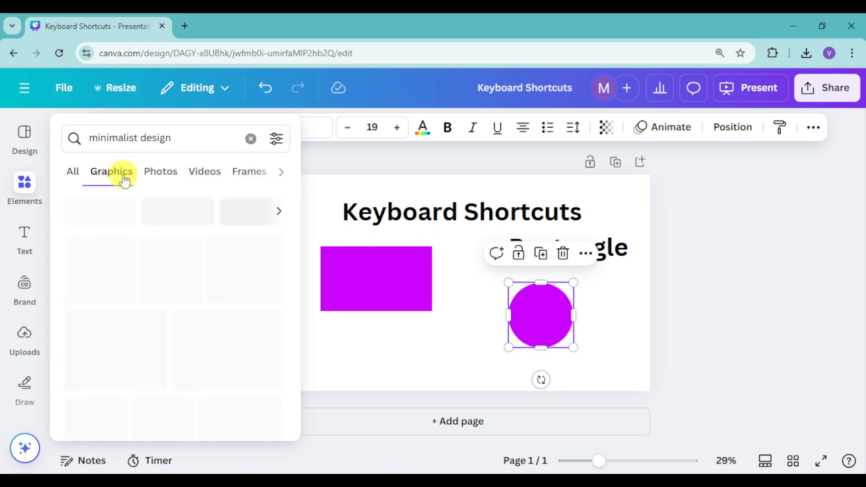
{"action": "left_click", "coordinate": [162, 182]}
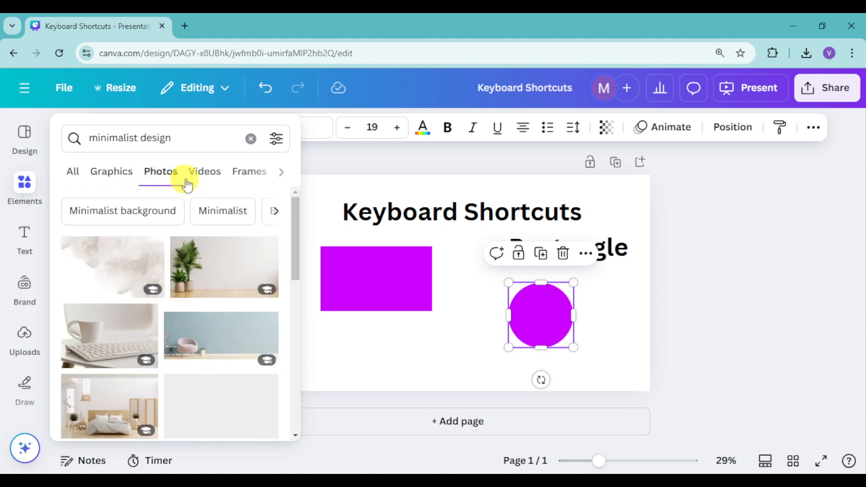
{"action": "left_click", "coordinate": [210, 180]}
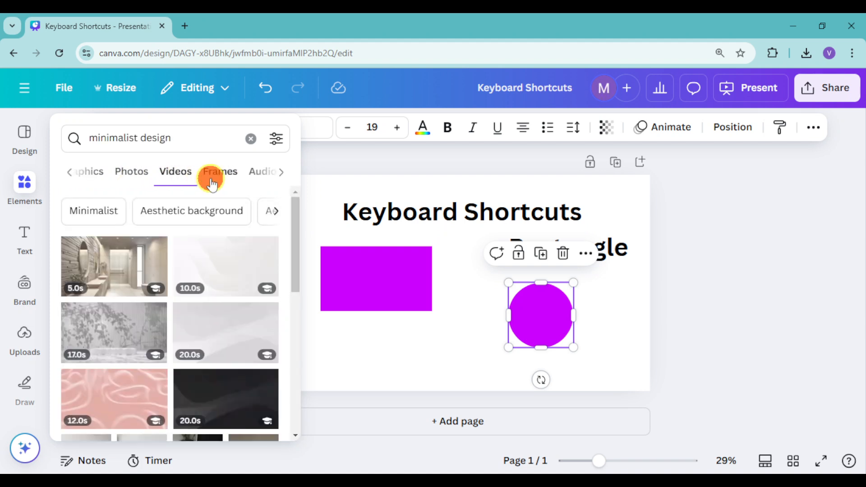
{"action": "left_click", "coordinate": [211, 183]}
{"action": "left_click", "coordinate": [204, 182]}
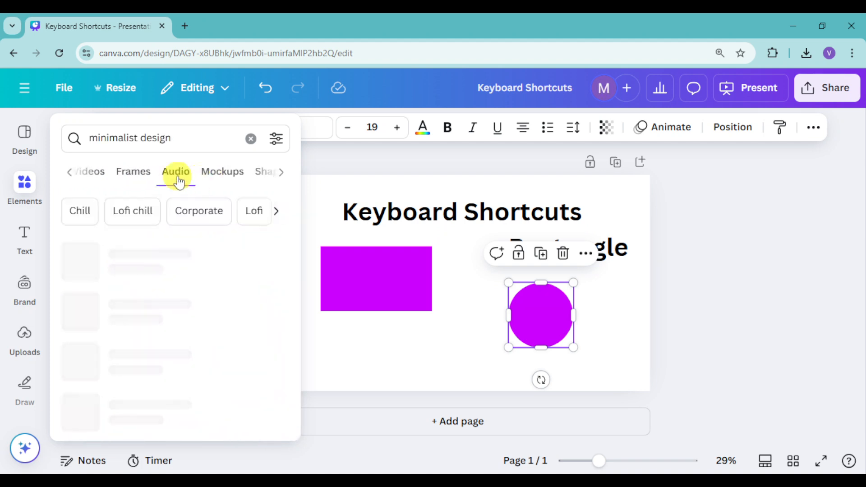
{"action": "left_click", "coordinate": [89, 172]}
{"action": "left_click", "coordinate": [92, 175]}
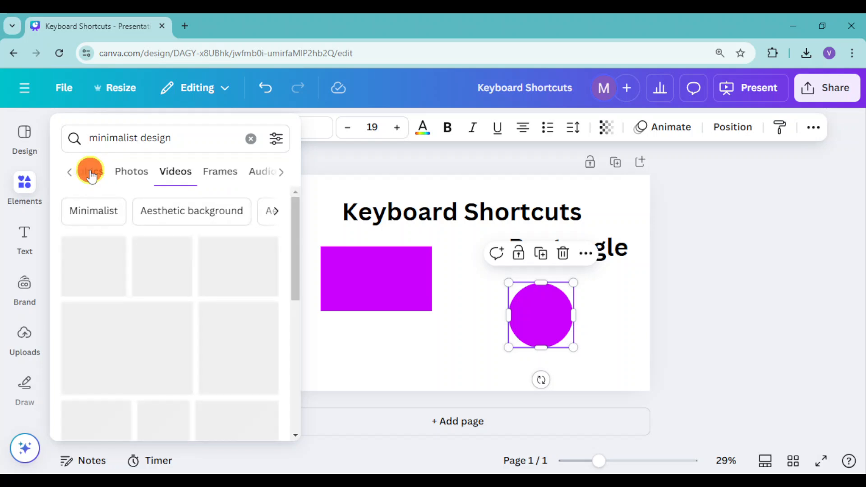
- Insert the photo of potted palms against a blank wall and set it as the page background
{"action": "left_click", "coordinate": [156, 173]}
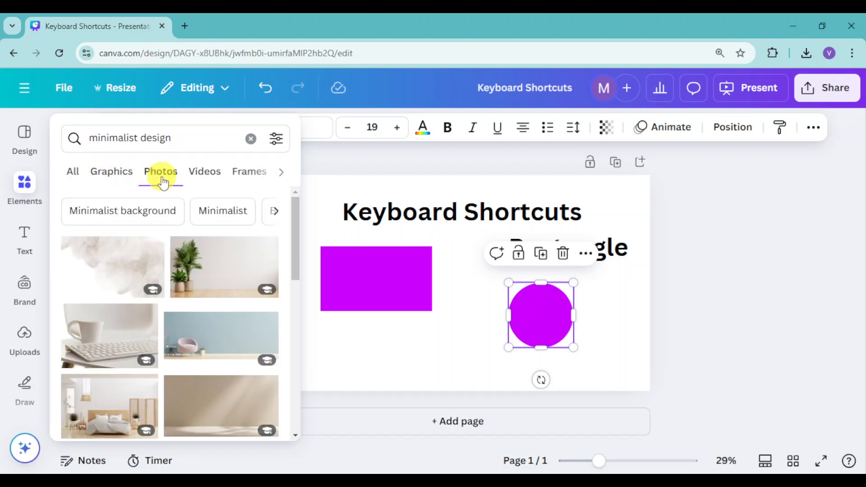
{"action": "mouse_move", "coordinate": [230, 248]}
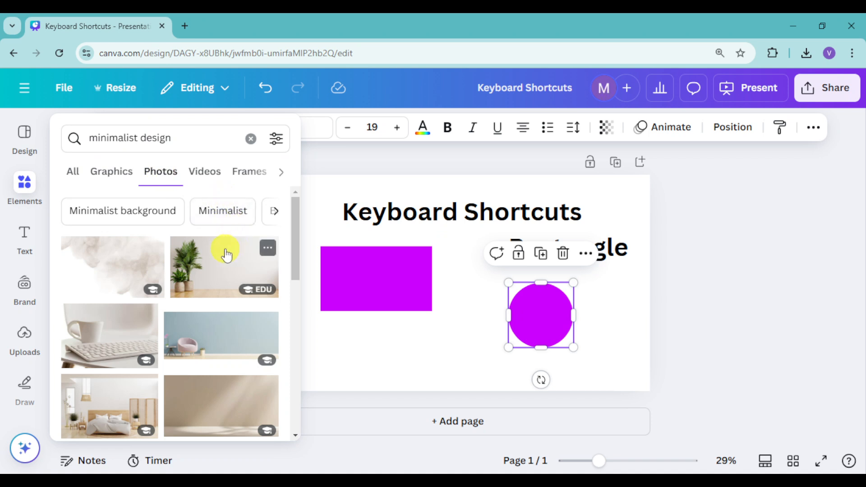
{"action": "left_click", "coordinate": [215, 277]}
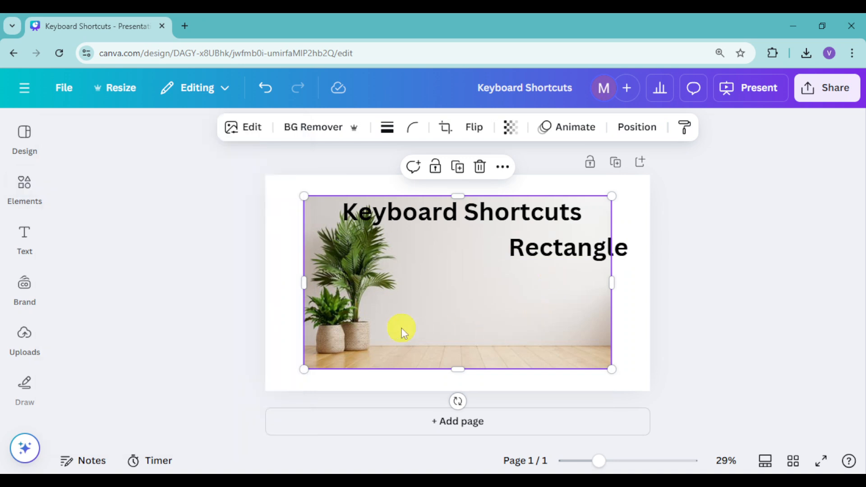
{"action": "left_click", "coordinate": [502, 167]}
{"action": "scroll", "coordinate": [594, 378], "scroll_direction": "down", "scroll_amount": 1}
{"action": "scroll", "coordinate": [593, 378], "scroll_direction": "down", "scroll_amount": 3}
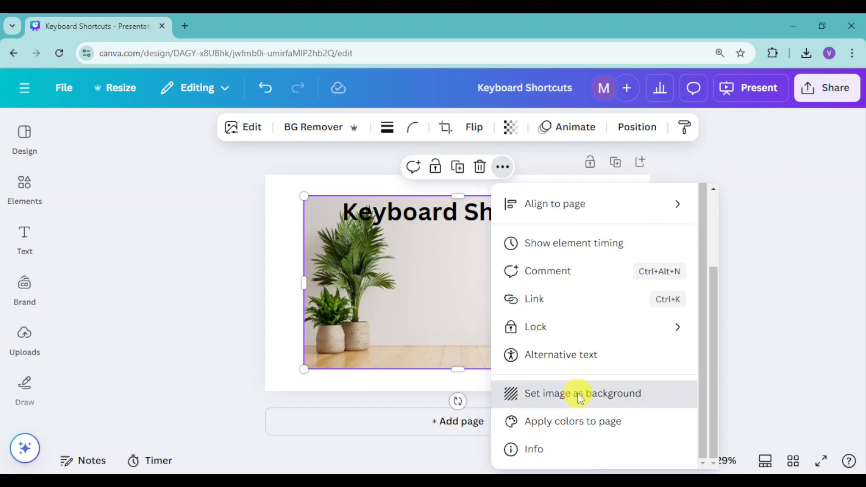
{"action": "left_click", "coordinate": [579, 400]}
- Move the "Keyboard Shortcuts" heading right, clear of the plants, and place the rectangle directly left of the circle
{"action": "left_click_drag", "start_coordinate": [459, 223], "coordinate": [519, 216]}
{"action": "left_click_drag", "start_coordinate": [397, 282], "coordinate": [460, 319]}
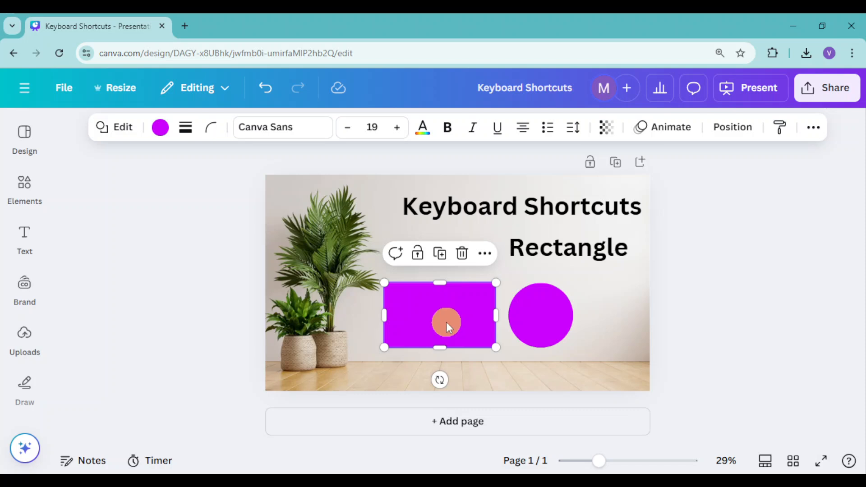
- Add a second page with default heading, subheading and body text boxes
{"action": "key", "text": "ctrl+Return"}
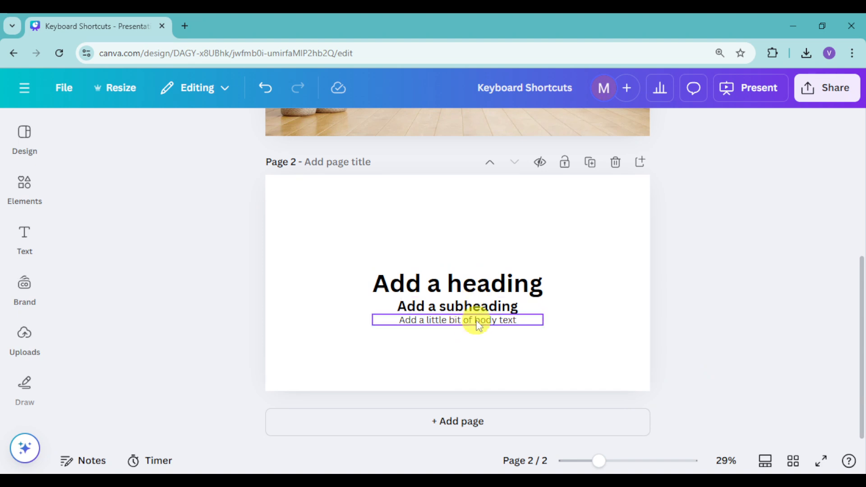
{"action": "left_click_drag", "start_coordinate": [455, 280], "coordinate": [462, 254]}
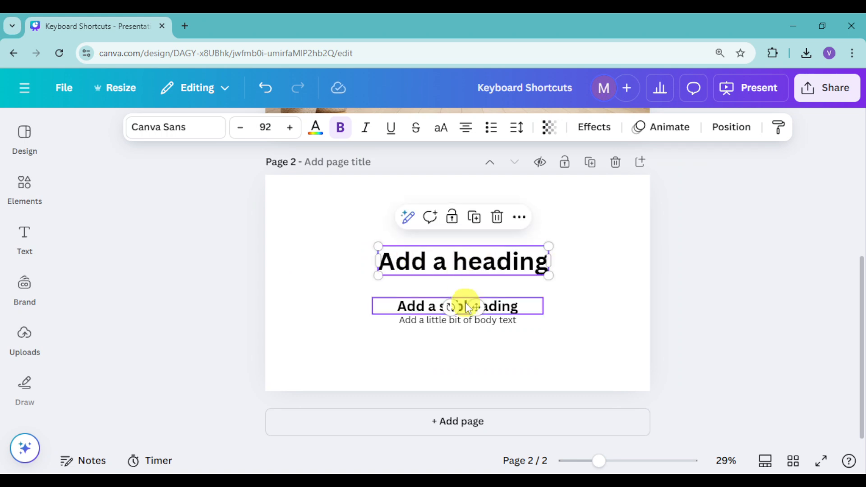
{"action": "left_click_drag", "start_coordinate": [512, 307], "coordinate": [513, 285]}
{"action": "key", "text": "ctrl+z"}
{"action": "key", "text": "ctrl+z"}
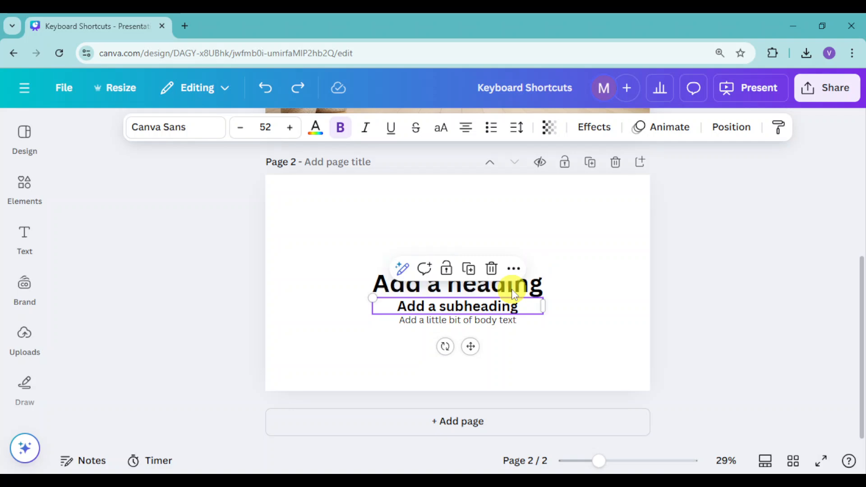
- Group the heading, subheading and body text boxes on page 2 and move the group to the page's upper right area
{"action": "left_click", "coordinate": [610, 288]}
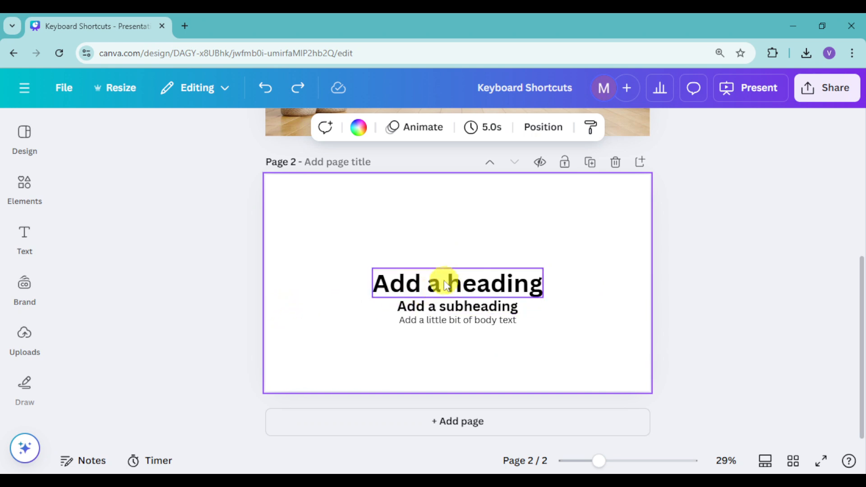
{"action": "left_click_drag", "start_coordinate": [329, 241], "coordinate": [596, 352]}
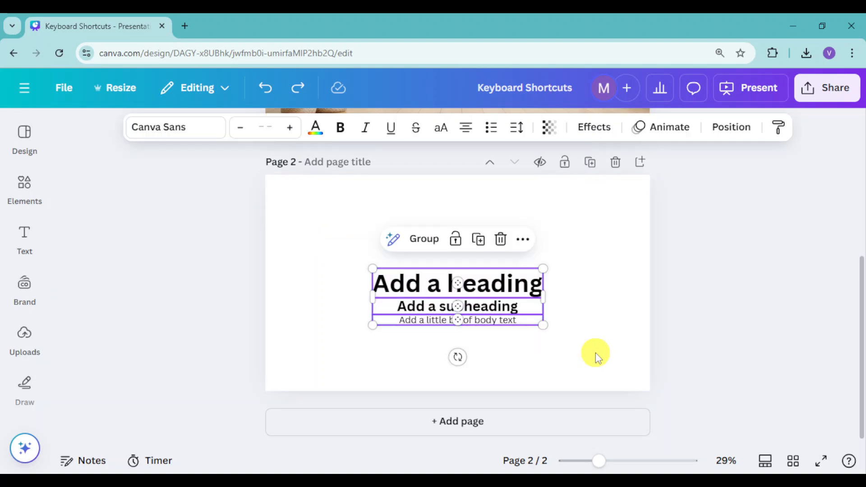
{"action": "left_click", "coordinate": [426, 239]}
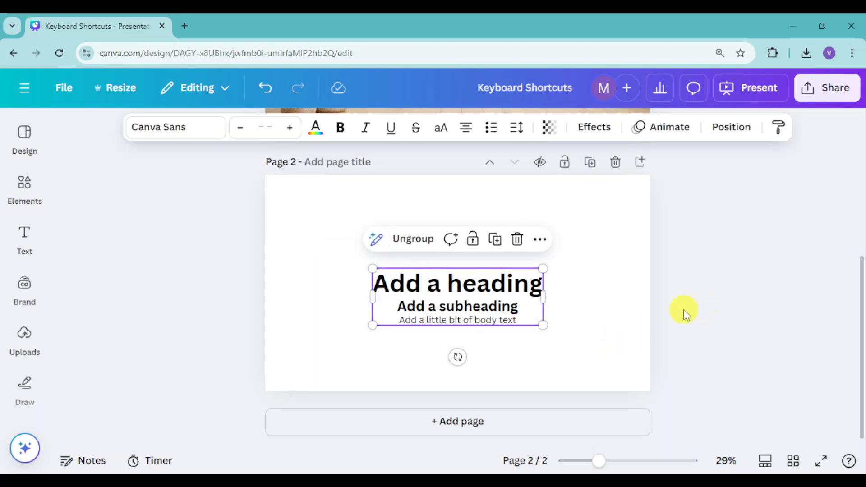
{"action": "left_click", "coordinate": [654, 340]}
{"action": "left_click_drag", "start_coordinate": [473, 311], "coordinate": [440, 248]}
{"action": "key", "text": "Escape"}
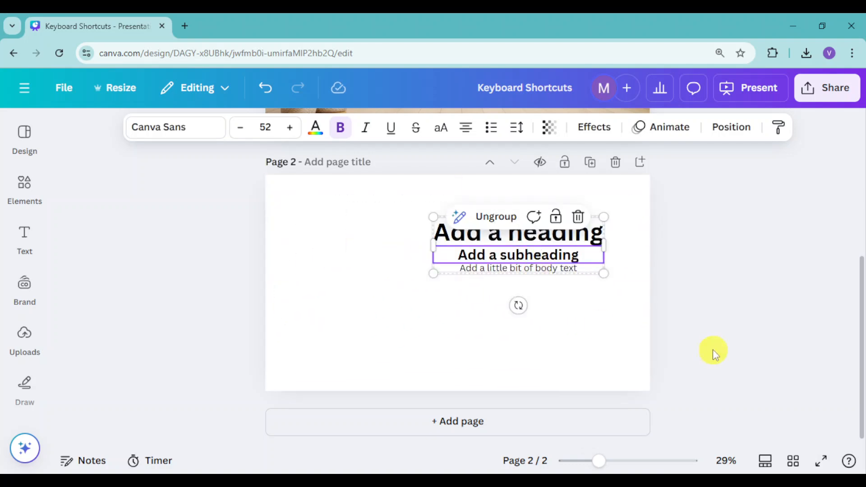
{"action": "left_click", "coordinate": [541, 326]}
- Replace the heading text inside the group with "H"
{"action": "left_click", "coordinate": [553, 230]}
{"action": "double_click", "coordinate": [554, 230]}
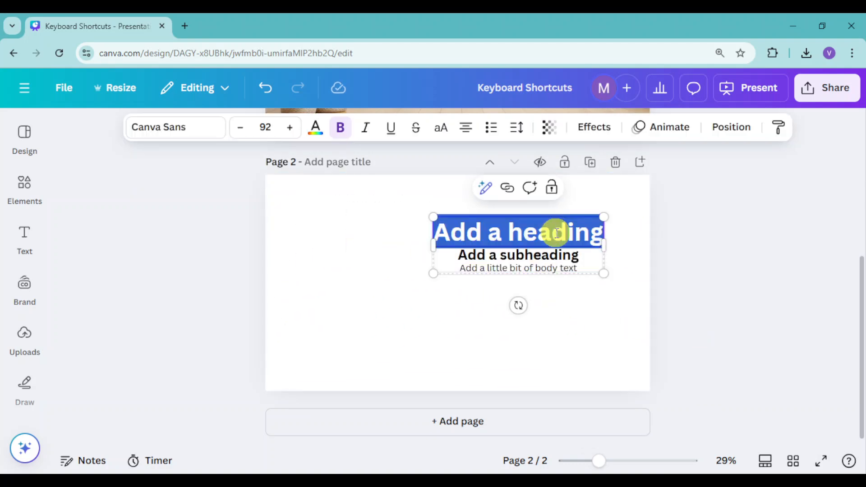
{"action": "type", "text": "H"}
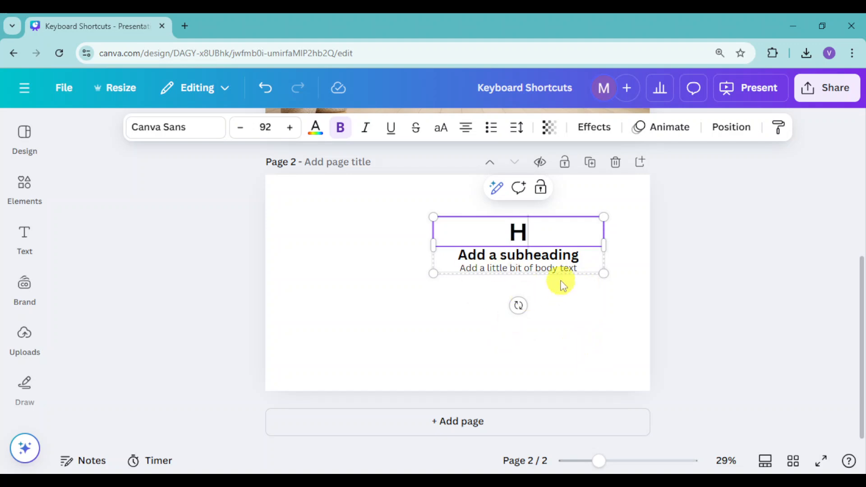
{"action": "left_click", "coordinate": [429, 299]}
- Move the text group to the upper left area of page 2
{"action": "left_click_drag", "start_coordinate": [551, 253], "coordinate": [413, 235]}
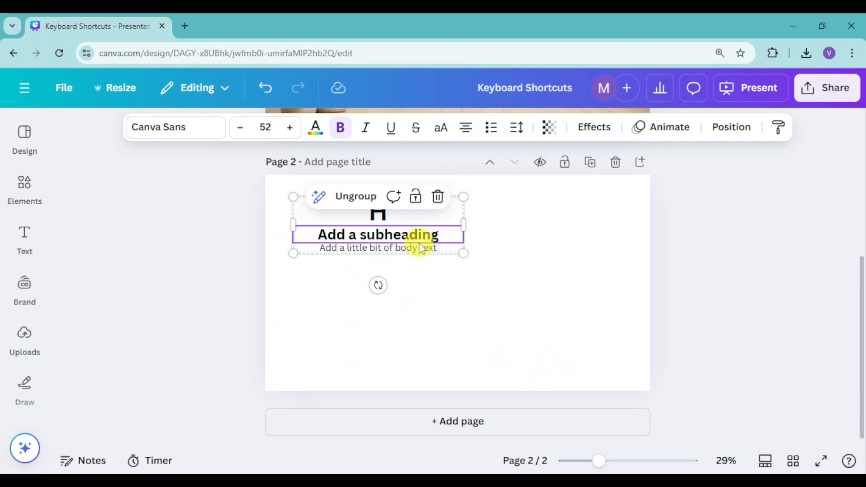
{"action": "left_click", "coordinate": [573, 251]}
{"action": "left_click", "coordinate": [390, 224]}
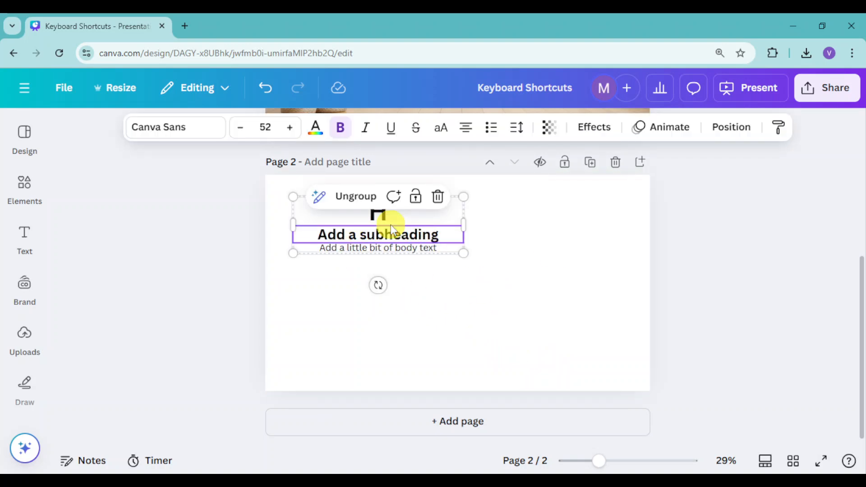
- Try the page alignments top, left, middle, center and right on the text group
{"action": "left_click", "coordinate": [727, 133]}
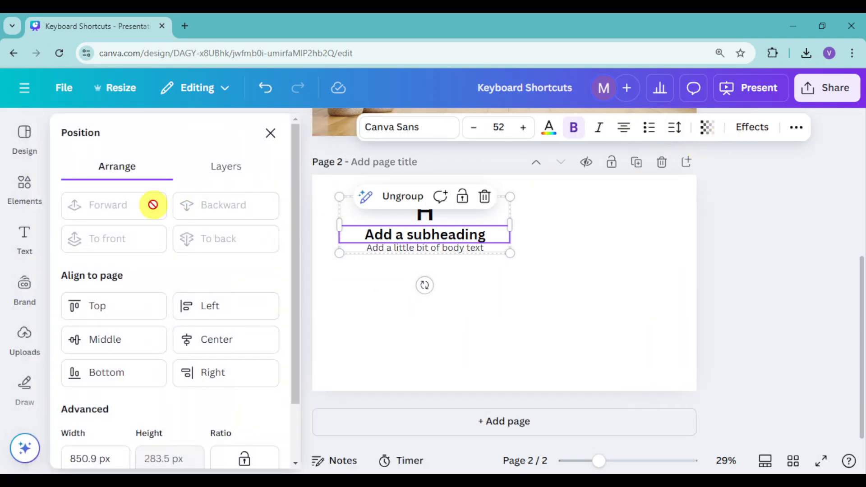
{"action": "left_click", "coordinate": [126, 301]}
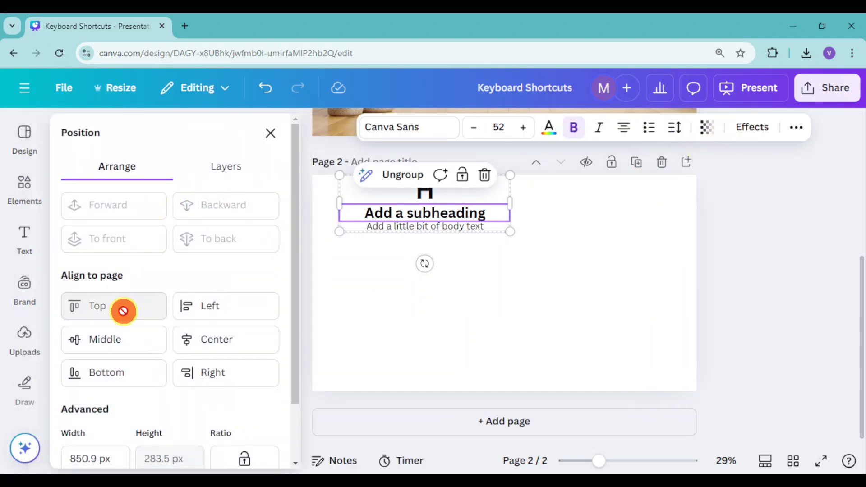
{"action": "left_click", "coordinate": [207, 311]}
{"action": "left_click", "coordinate": [110, 340]}
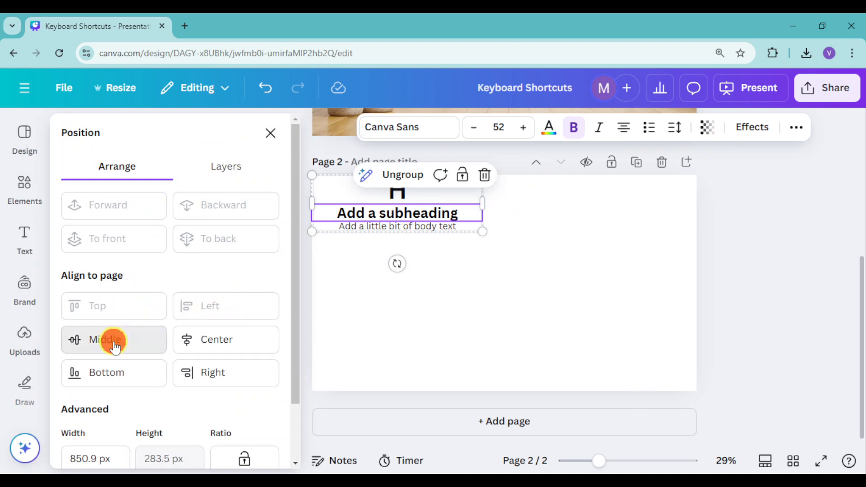
{"action": "left_click", "coordinate": [231, 343]}
{"action": "left_click", "coordinate": [217, 367]}
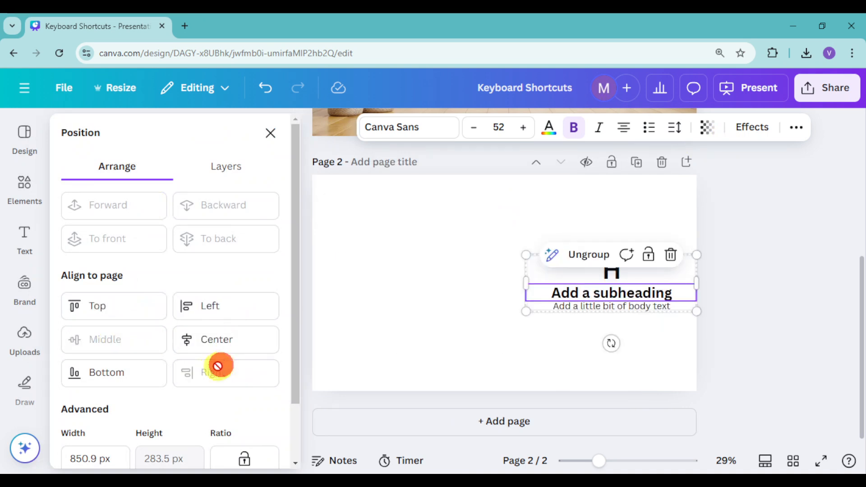
- Align the text group to the page's bottom and center, and finish with it at the middle of the left edge
{"action": "left_click", "coordinate": [115, 368]}
{"action": "left_click", "coordinate": [183, 342]}
{"action": "left_click", "coordinate": [111, 338]}
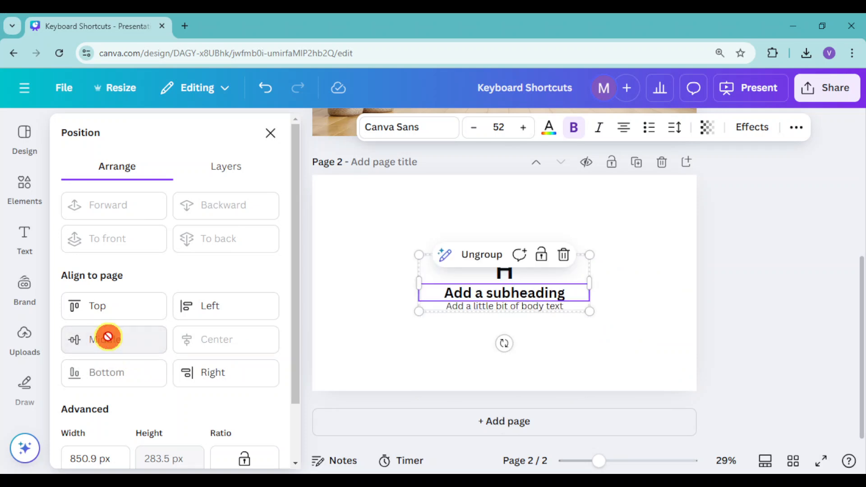
{"action": "left_click", "coordinate": [222, 310]}
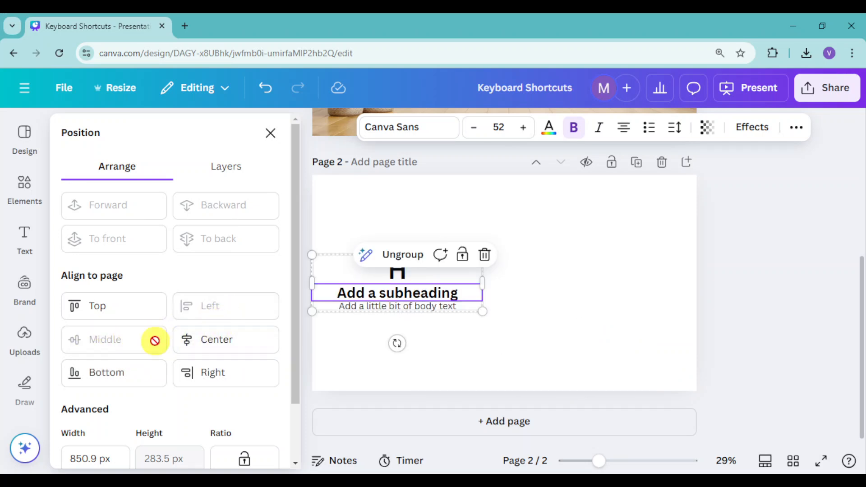
{"action": "left_click", "coordinate": [540, 339]}
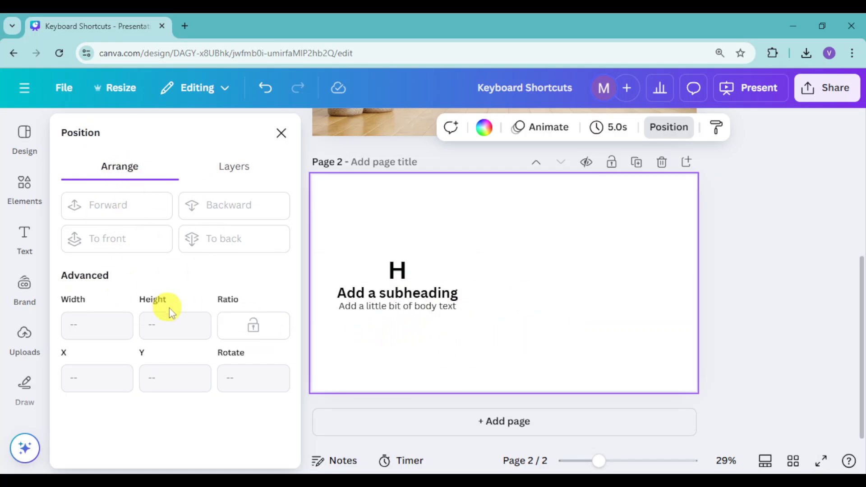
- Rotate the text group by 25° and undo the rotation
{"action": "left_click", "coordinate": [397, 309]}
{"action": "scroll", "coordinate": [112, 379], "scroll_direction": "down", "scroll_amount": 2}
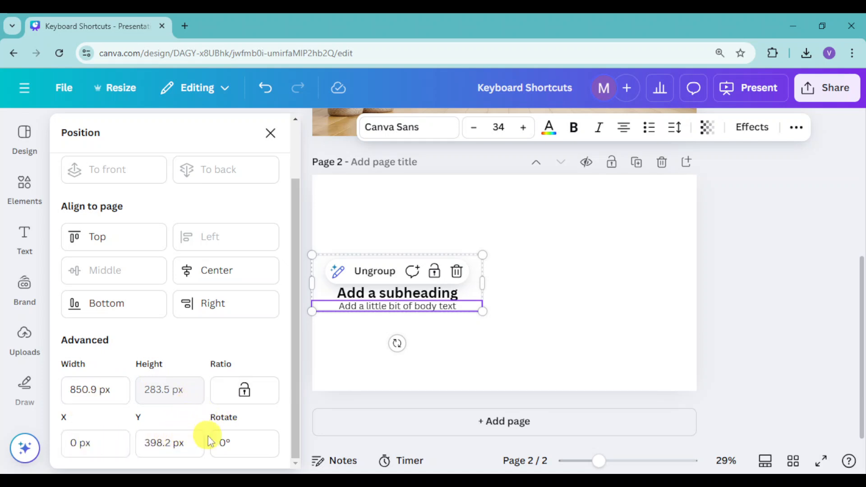
{"action": "left_click", "coordinate": [223, 445]}
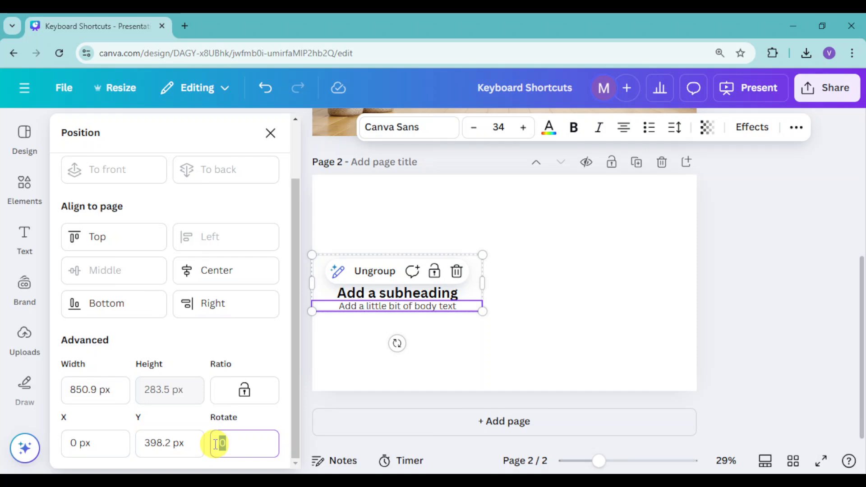
{"action": "type", "text": "22"}
{"action": "key", "text": "BackSpace"}
{"action": "type", "text": "5"}
{"action": "key", "text": "Return"}
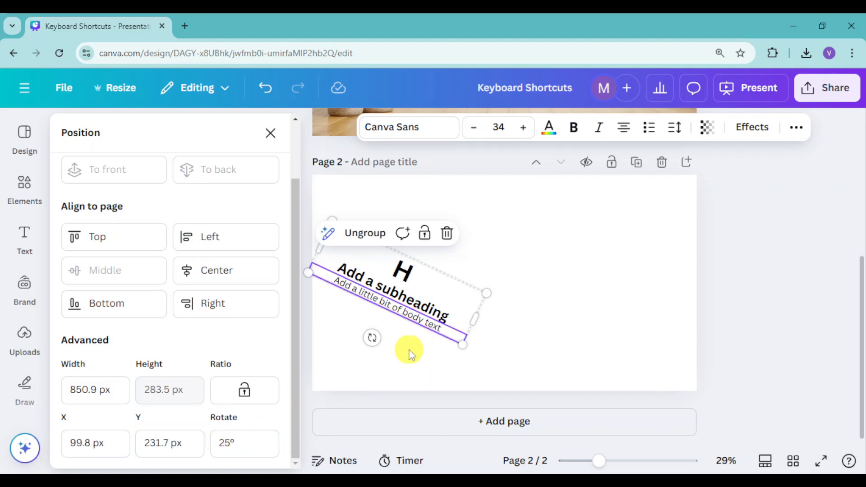
{"action": "key", "text": "ctrl+z"}
{"action": "left_click", "coordinate": [488, 247]}
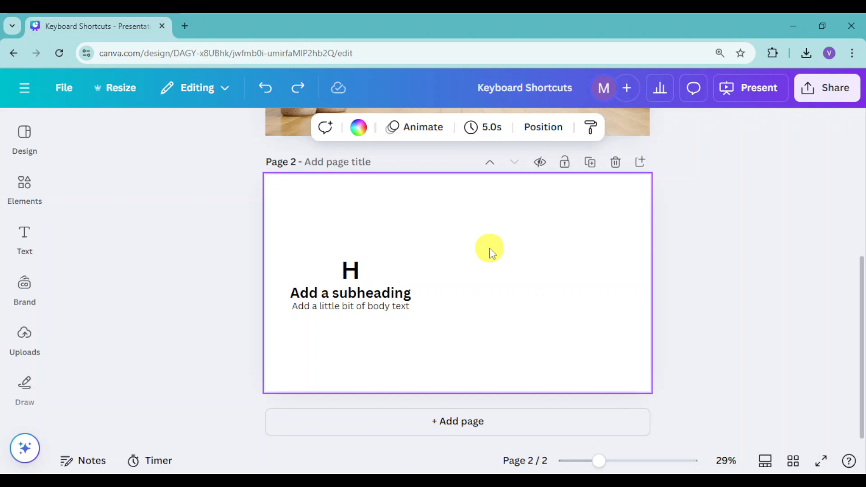
- Browse the resize options and preview both pages of the design as an Instagram Post (4:5), 1080 × 1350 px
{"action": "left_click", "coordinate": [129, 96]}
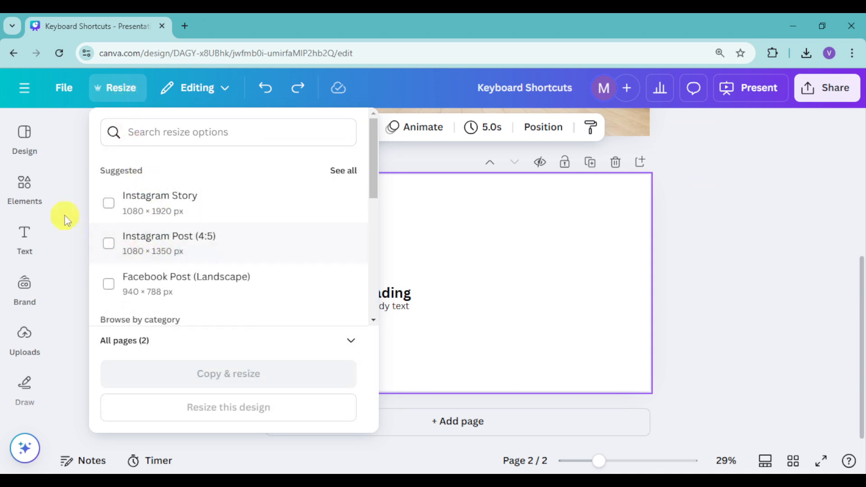
{"action": "scroll", "coordinate": [143, 272], "scroll_direction": "down", "scroll_amount": 3}
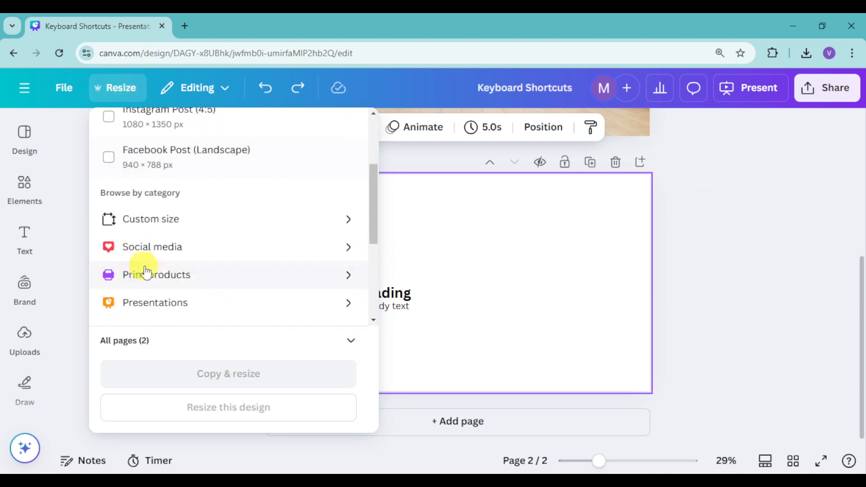
{"action": "scroll", "coordinate": [242, 239], "scroll_direction": "down", "scroll_amount": 4}
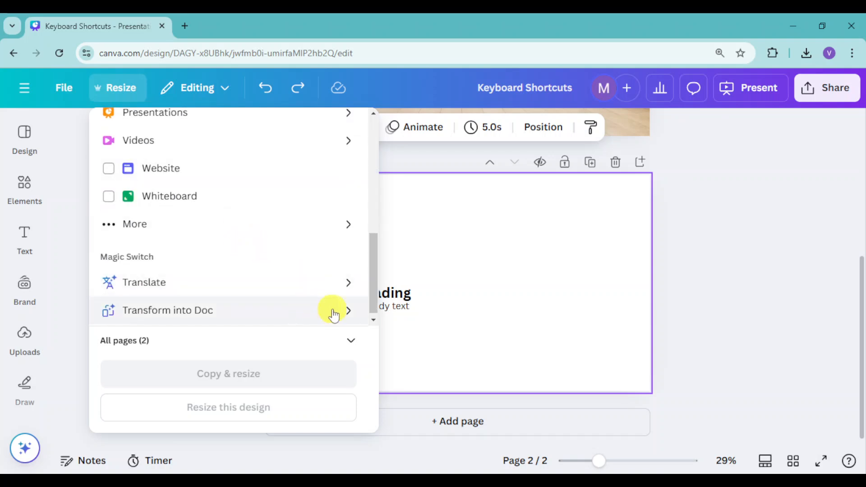
{"action": "scroll", "coordinate": [352, 295], "scroll_direction": "up", "scroll_amount": 5}
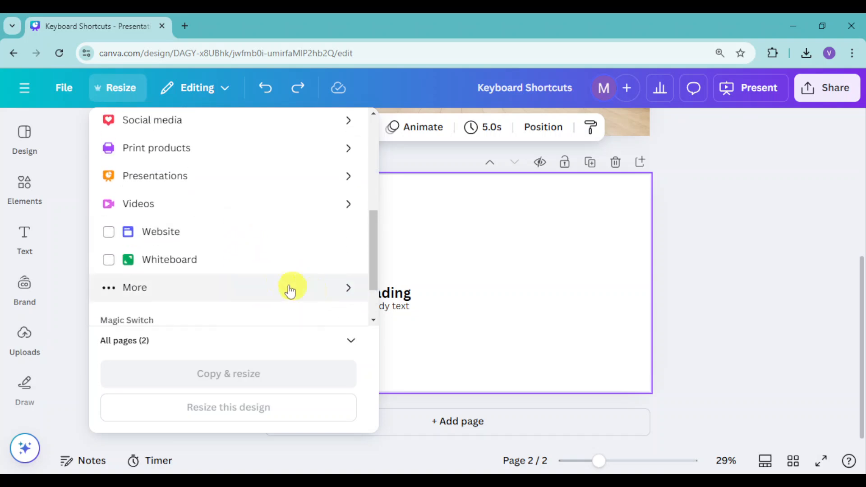
{"action": "scroll", "coordinate": [279, 285], "scroll_direction": "up", "scroll_amount": 2}
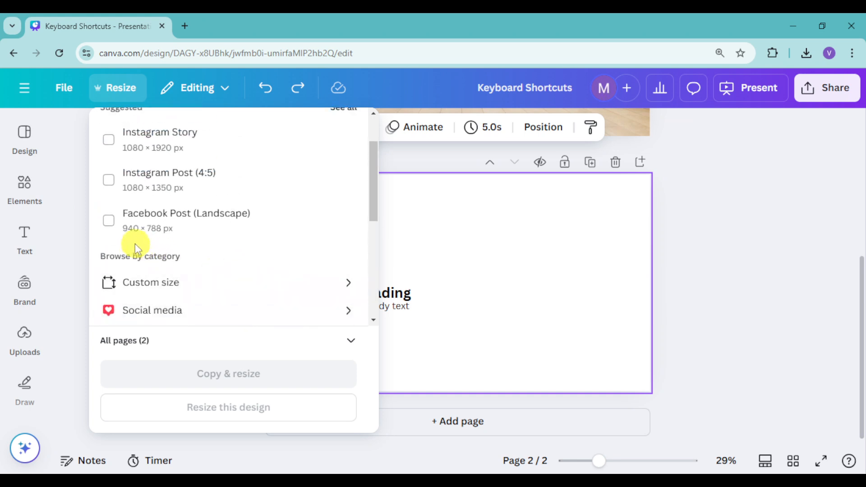
{"action": "left_click", "coordinate": [108, 182]}
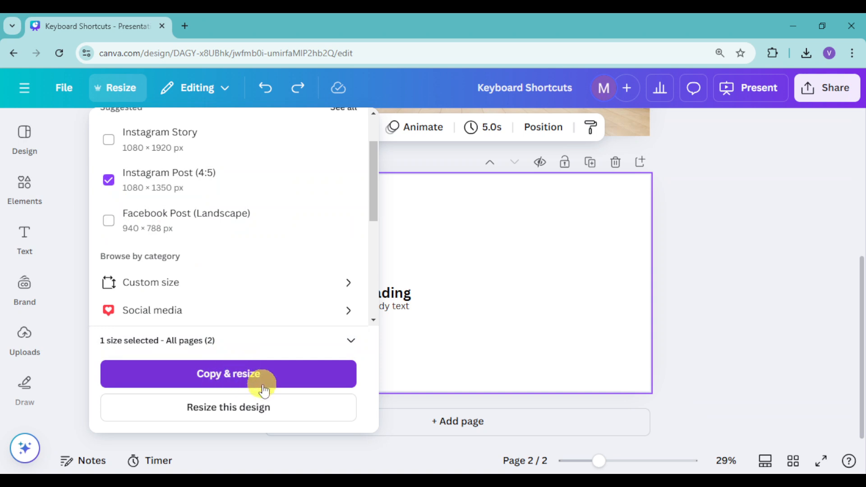
{"action": "left_click", "coordinate": [205, 414]}
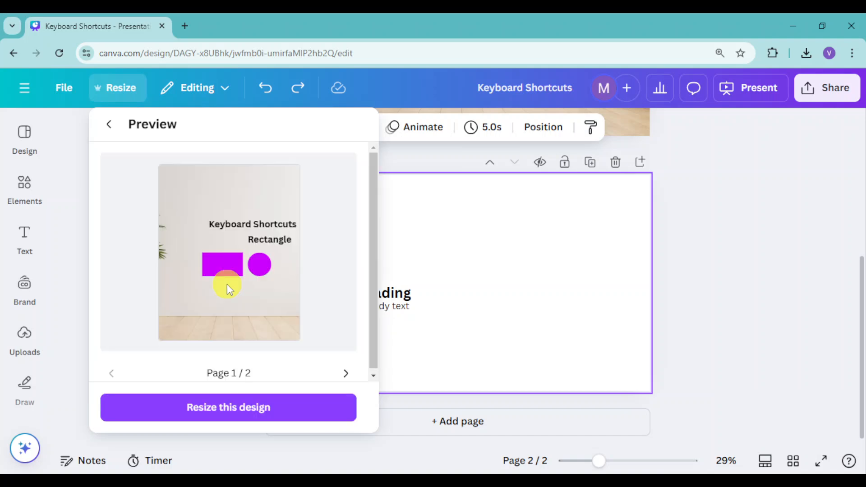
{"action": "left_click", "coordinate": [345, 372]}
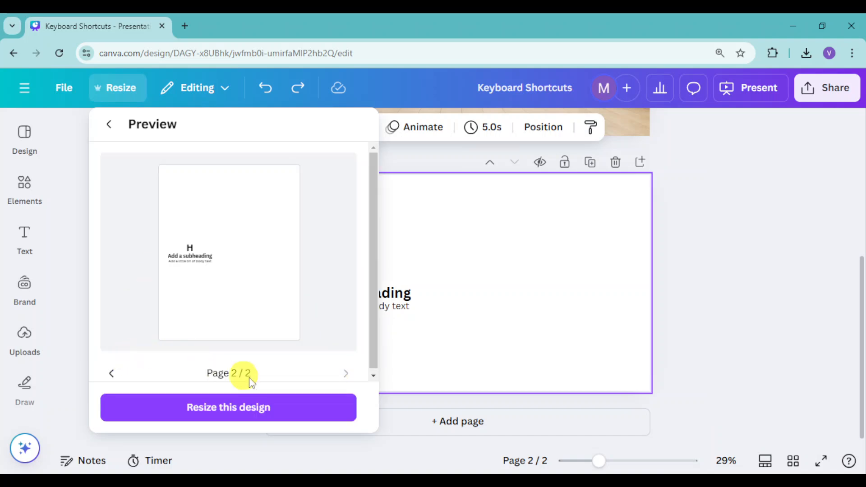
{"action": "left_click", "coordinate": [233, 420]}
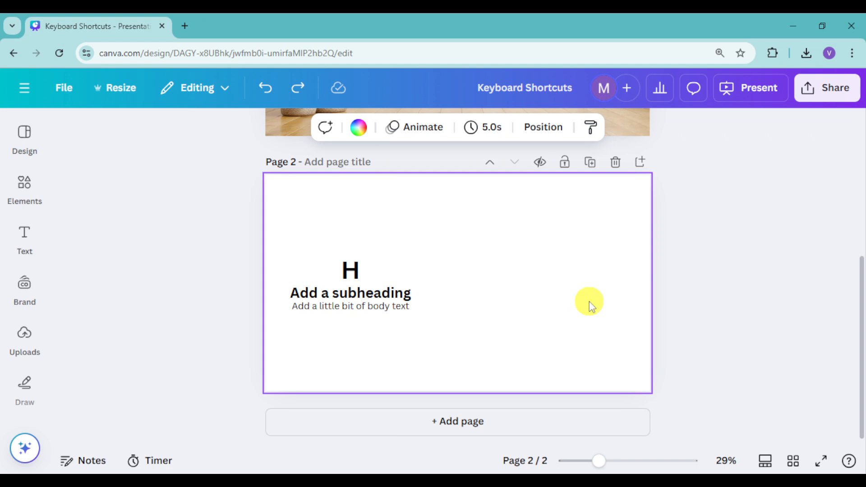
- Add the beige watercolor texture image to page 2 and enlarge it to cover the whole page behind the text
{"action": "left_click", "coordinate": [25, 190]}
{"action": "left_click", "coordinate": [100, 246]}
{"action": "left_click_drag", "start_coordinate": [530, 304], "coordinate": [487, 282]}
{"action": "left_click_drag", "start_coordinate": [560, 349], "coordinate": [651, 402]}
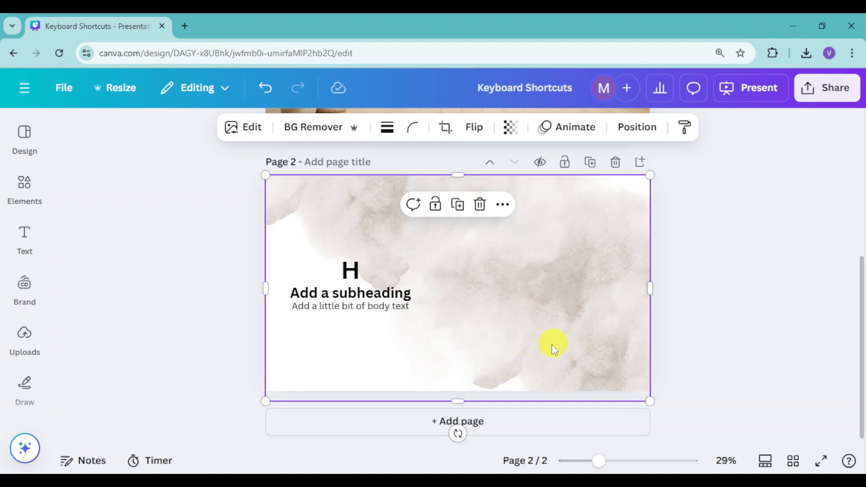
- Set the watercolor image's transparency to 55 and shift the image slightly to the right
{"action": "left_click", "coordinate": [509, 128]}
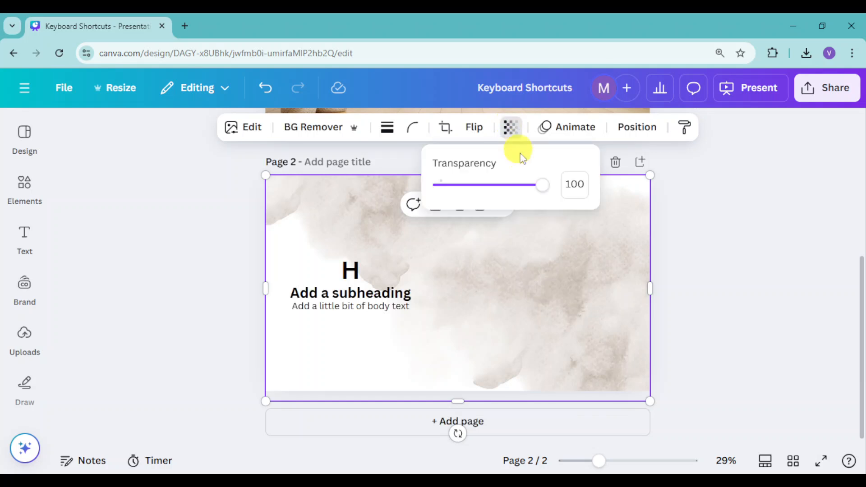
{"action": "left_click_drag", "start_coordinate": [538, 185], "coordinate": [498, 196]}
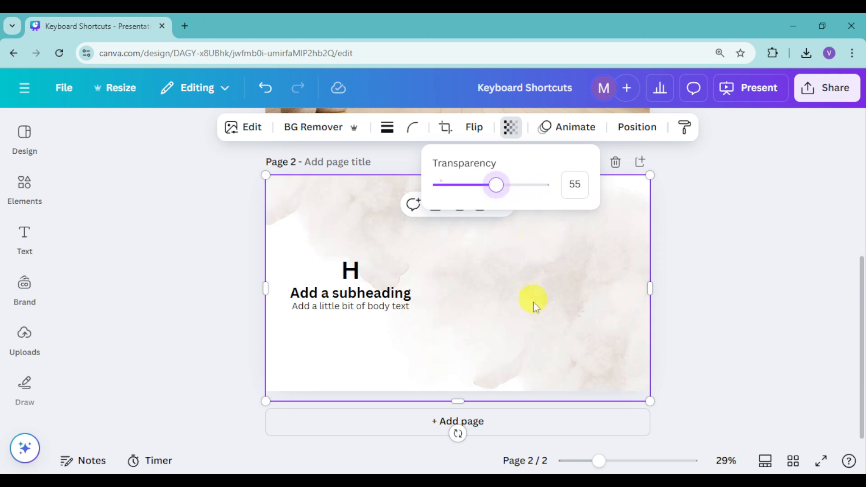
{"action": "mouse_move", "coordinate": [537, 307]}
{"action": "left_mouse_down"}
{"action": "mouse_move", "coordinate": [473, 332]}
{"action": "mouse_move", "coordinate": [425, 339]}
{"action": "mouse_move", "coordinate": [493, 294]}
{"action": "mouse_move", "coordinate": [452, 321]}
{"action": "mouse_move", "coordinate": [555, 290]}
{"action": "mouse_move", "coordinate": [584, 296]}
{"action": "mouse_move", "coordinate": [506, 299]}
{"action": "mouse_move", "coordinate": [547, 303]}
{"action": "mouse_move", "coordinate": [543, 311]}
{"action": "left_mouse_up"}
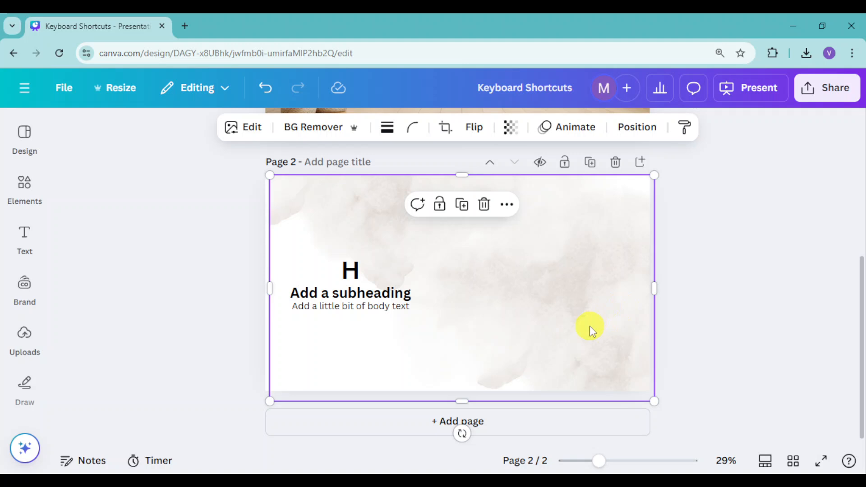
{"action": "left_click", "coordinate": [183, 345]}
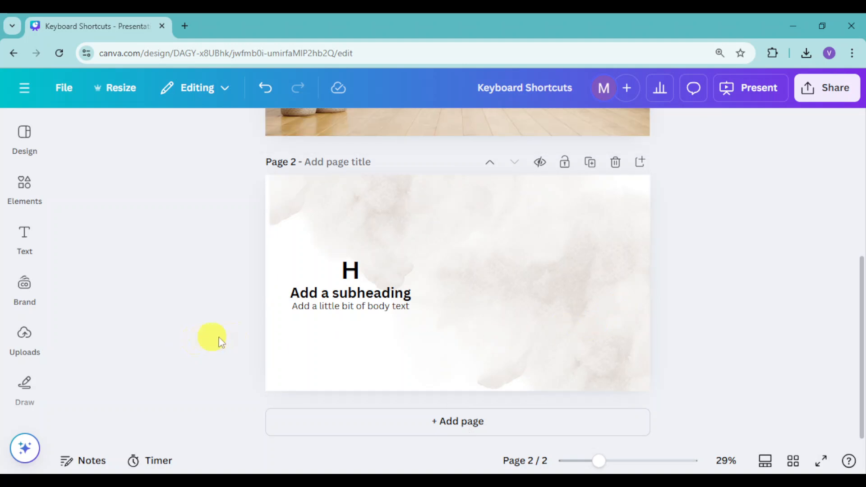
- Upload the COMICATE font file from the Downloads folder as a custom font, including the copy flagged as a duplicate
{"action": "left_click", "coordinate": [343, 308]}
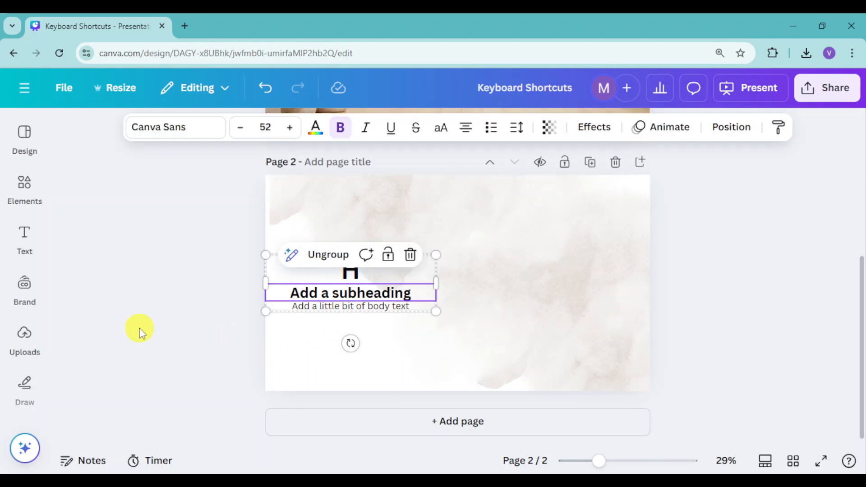
{"action": "left_click", "coordinate": [188, 130]}
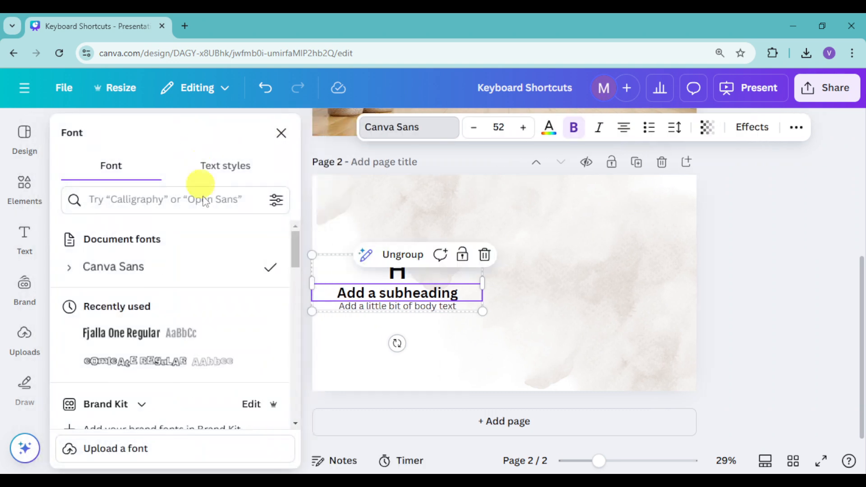
{"action": "left_click", "coordinate": [130, 451]}
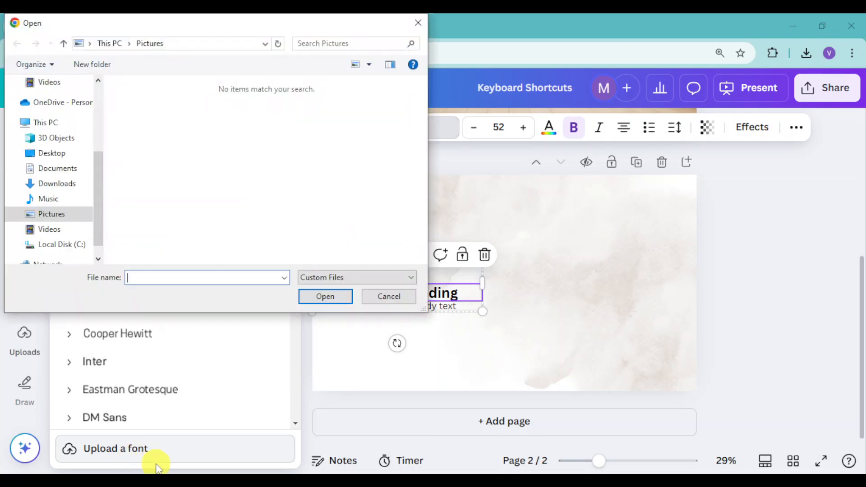
{"action": "left_click", "coordinate": [81, 184]}
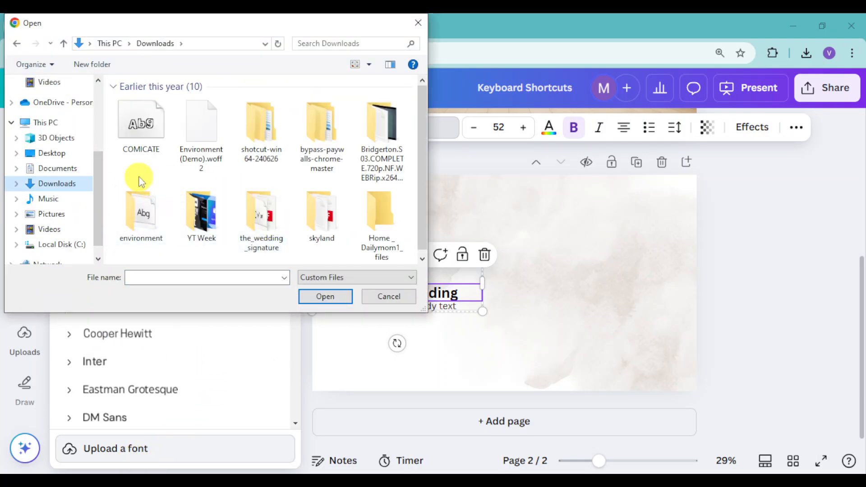
{"action": "left_click", "coordinate": [135, 152]}
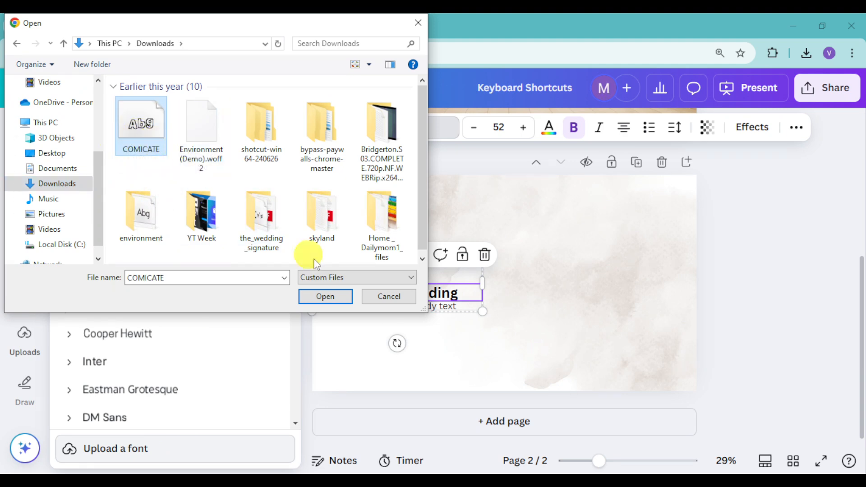
{"action": "left_click", "coordinate": [326, 299]}
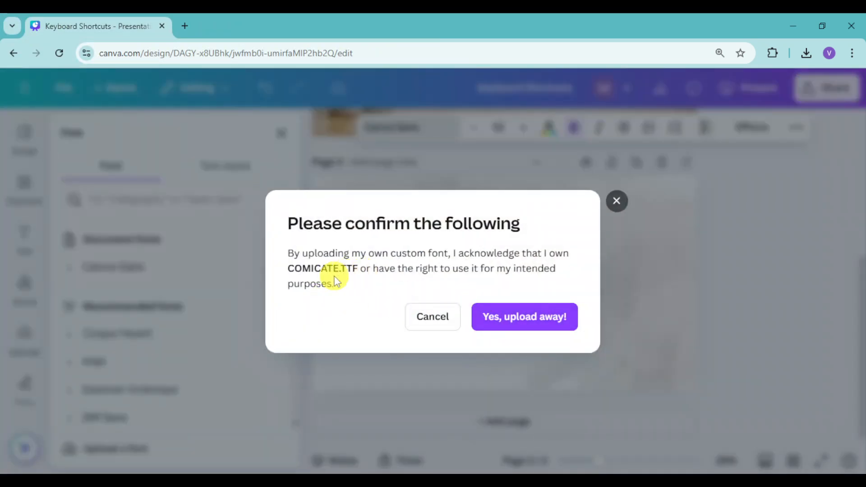
{"action": "left_click", "coordinate": [520, 327]}
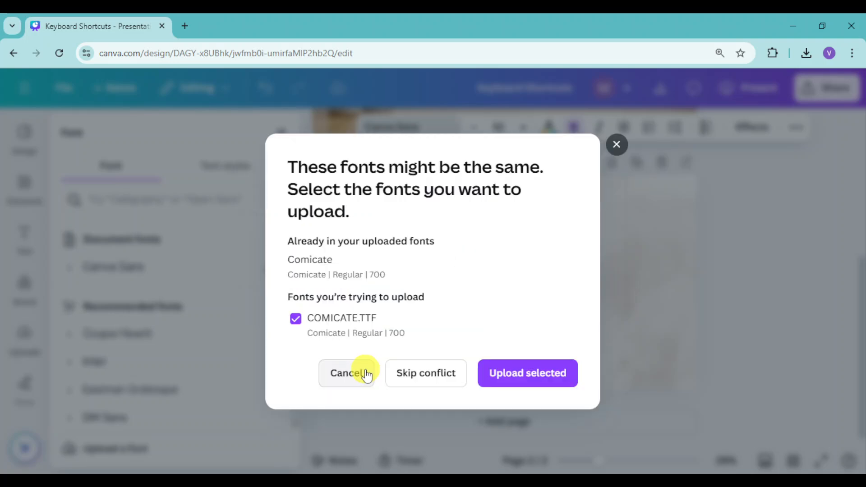
{"action": "left_click", "coordinate": [535, 379]}
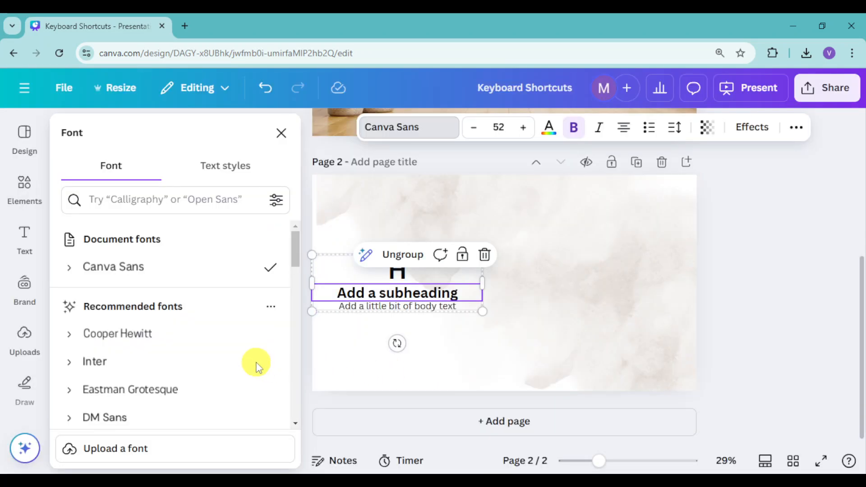
- Search the fonts for "co" and apply Comicate Regular to the subheading on page 2
{"action": "left_click", "coordinate": [175, 195]}
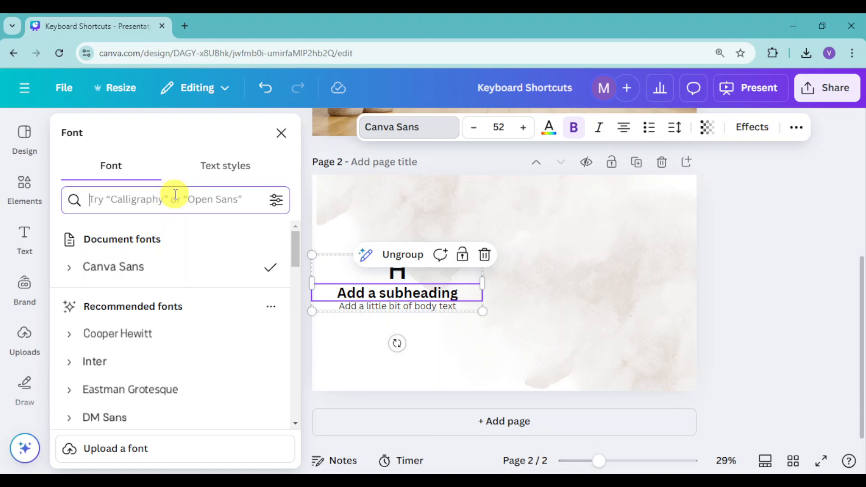
{"action": "type", "text": "co"}
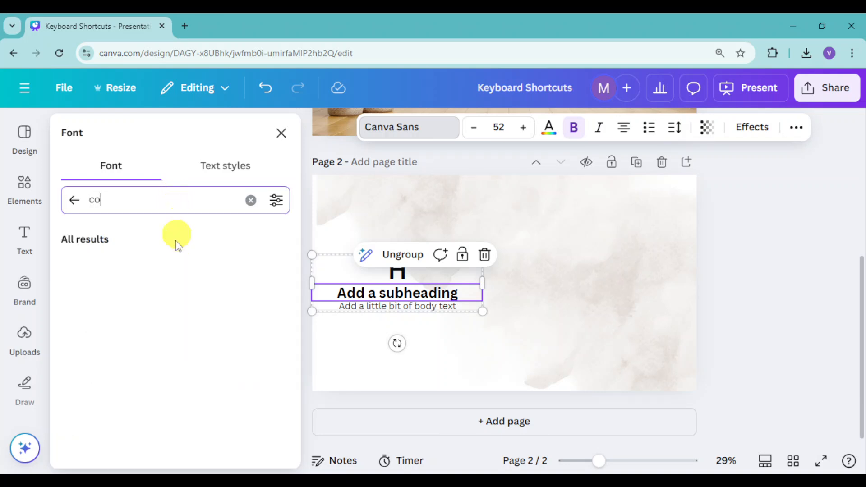
{"action": "left_click", "coordinate": [157, 280]}
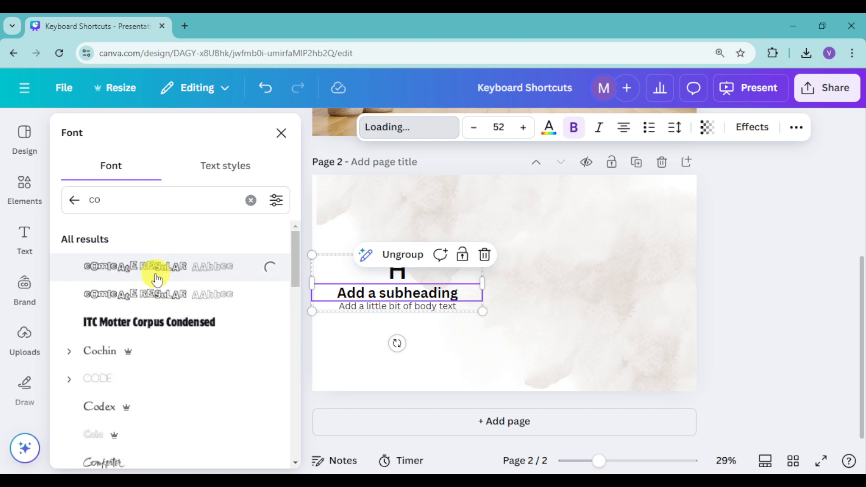
{"action": "left_click", "coordinate": [582, 344]}
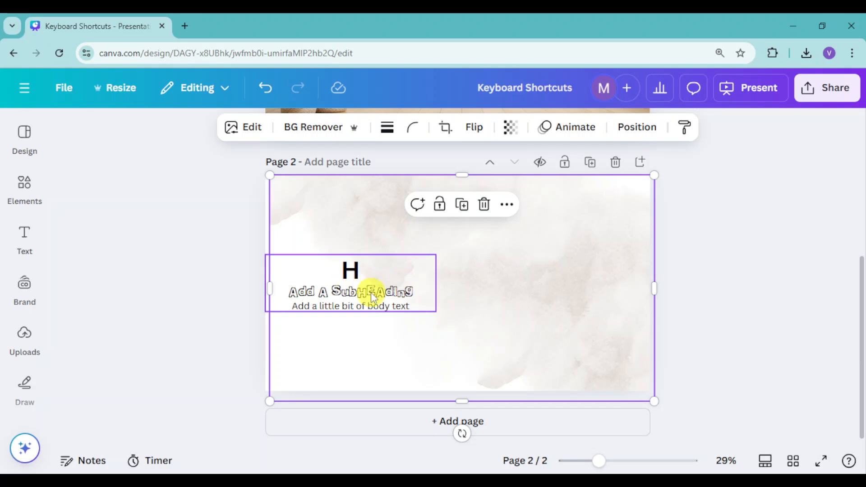
{"action": "left_click_drag", "start_coordinate": [374, 295], "coordinate": [463, 273]}
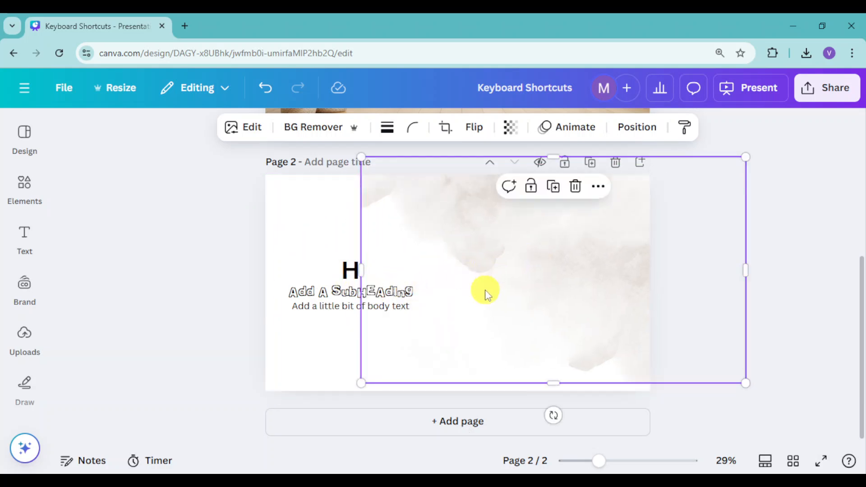
{"action": "key", "text": "ctrl+z"}
- Move the text group towards the upper middle of page 2 and enlarge it to a subheading font size of about 90
{"action": "left_click", "coordinate": [361, 294]}
{"action": "left_click_drag", "start_coordinate": [361, 293], "coordinate": [415, 248]}
{"action": "left_click_drag", "start_coordinate": [485, 269], "coordinate": [612, 349]}
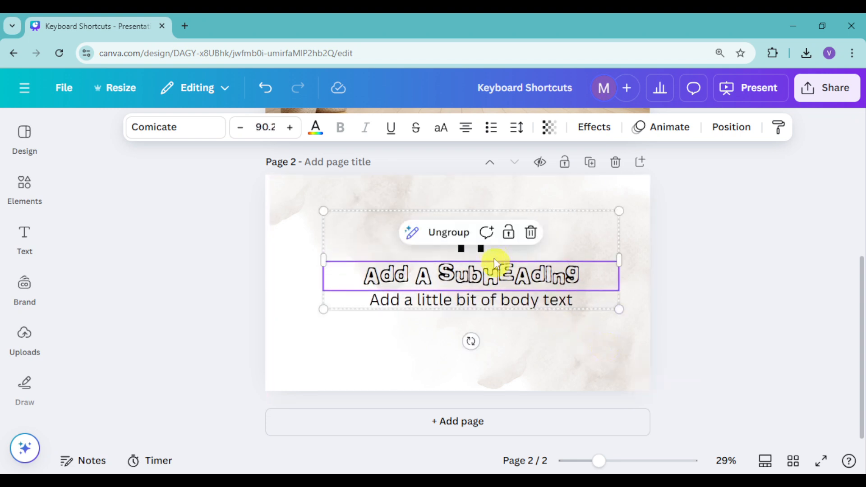
- Replace the heading's text on page 2 with "Heading"
{"action": "double_click", "coordinate": [556, 247]}
{"action": "type", "text": "Headingg"}
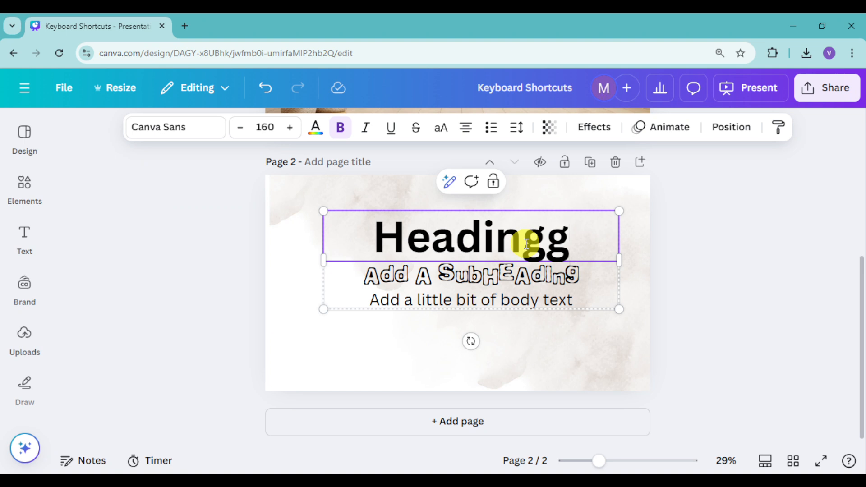
{"action": "key", "text": "BackSpace"}
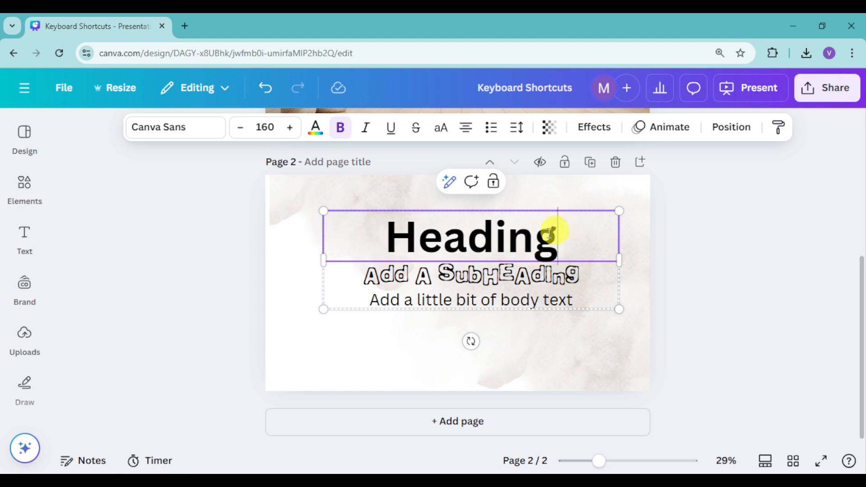
- Try the Lift, Shadow, Hollow, Splice and Outline text effects on the heading
{"action": "left_click", "coordinate": [594, 128]}
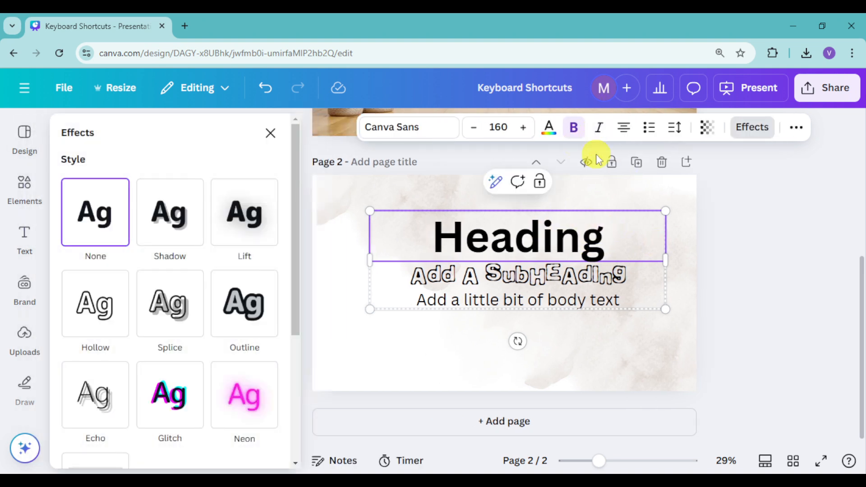
{"action": "left_click", "coordinate": [239, 209]}
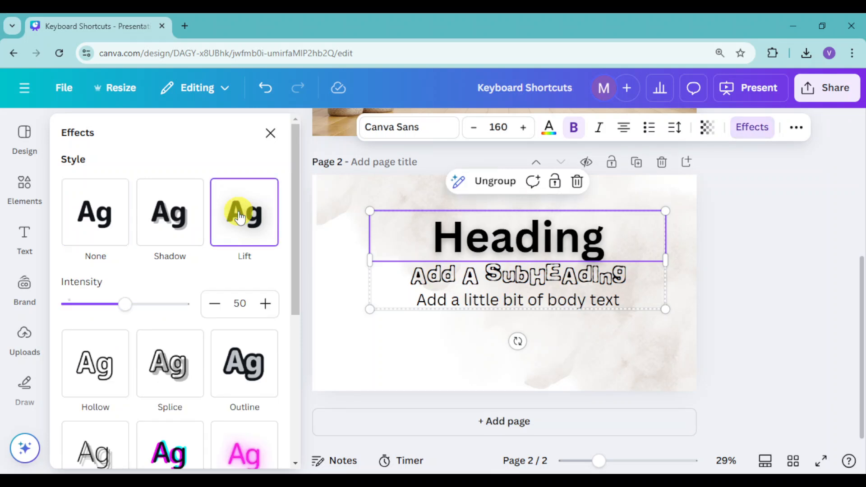
{"action": "left_click", "coordinate": [167, 244]}
{"action": "scroll", "coordinate": [195, 359], "scroll_direction": "down", "scroll_amount": 5}
{"action": "left_click", "coordinate": [114, 295]}
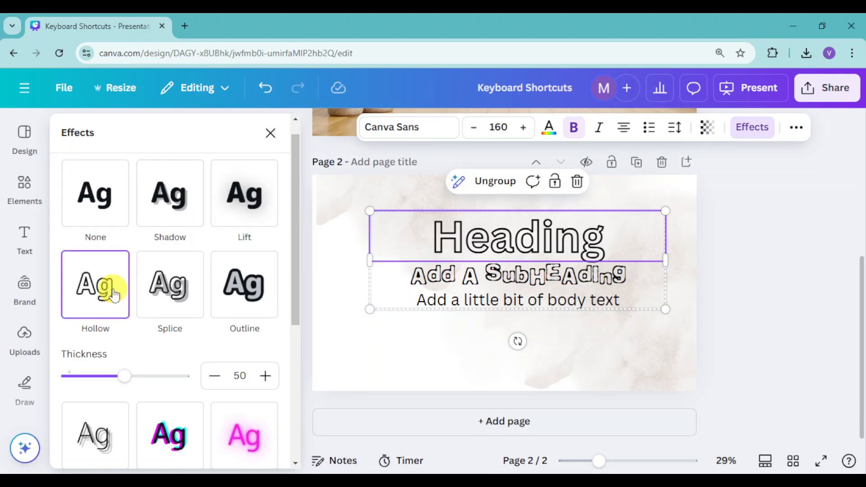
{"action": "left_click", "coordinate": [197, 300]}
{"action": "left_click", "coordinate": [251, 293]}
{"action": "scroll", "coordinate": [212, 298], "scroll_direction": "down", "scroll_amount": 5}
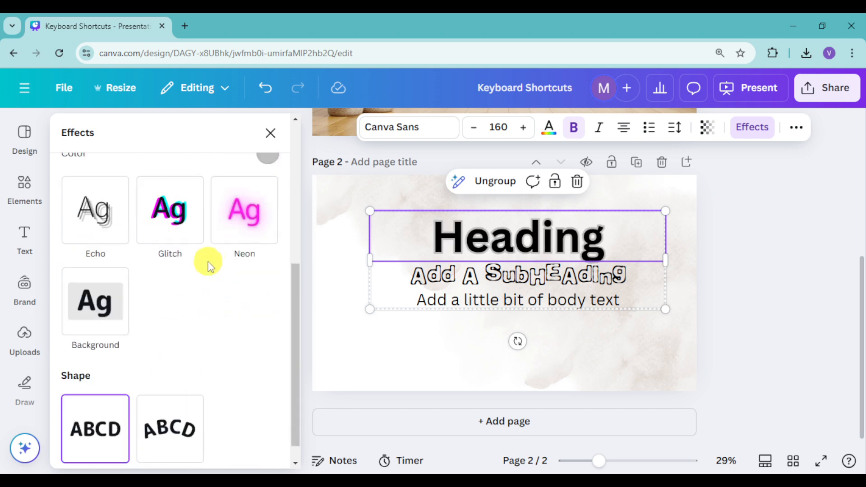
- Try the Neon, Echo, Glitch and Background text effects on the heading
{"action": "left_click", "coordinate": [240, 233]}
{"action": "left_click", "coordinate": [95, 210]}
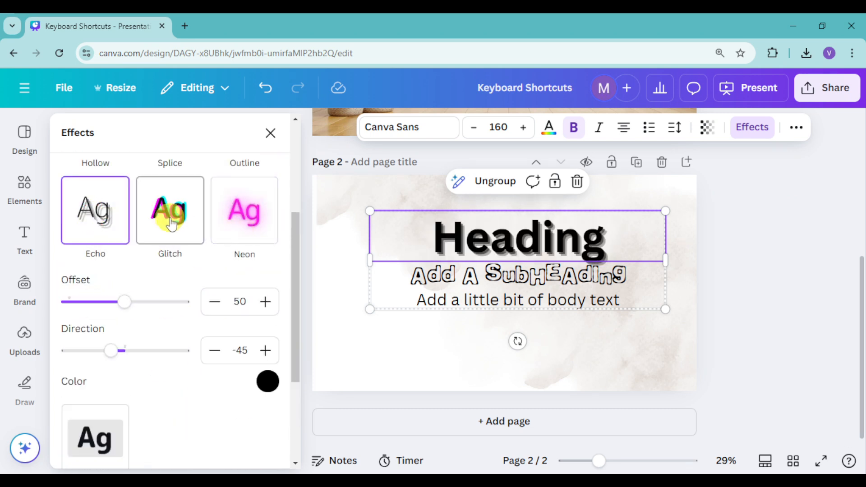
{"action": "left_click", "coordinate": [170, 210]}
{"action": "scroll", "coordinate": [180, 328], "scroll_direction": "down", "scroll_amount": 3}
{"action": "scroll", "coordinate": [130, 332], "scroll_direction": "up", "scroll_amount": 2}
{"action": "scroll", "coordinate": [130, 332], "scroll_direction": "down", "scroll_amount": 1}
{"action": "scroll", "coordinate": [130, 332], "scroll_direction": "down", "scroll_amount": 1}
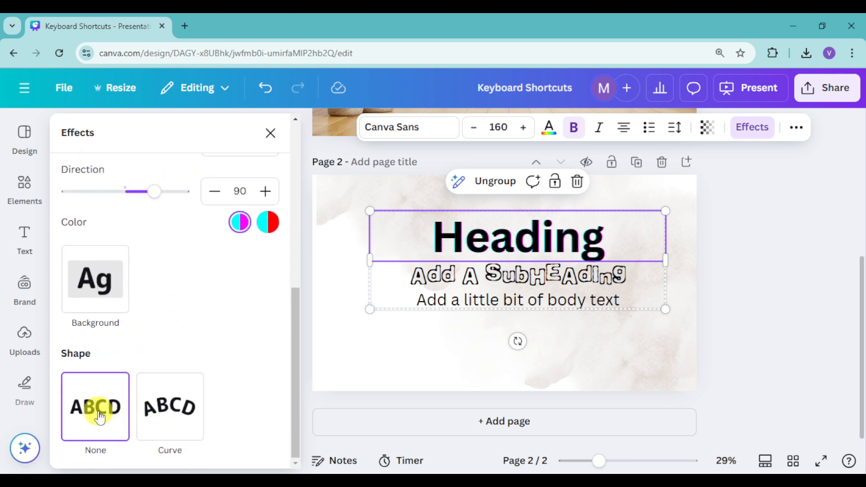
{"action": "left_click", "coordinate": [115, 297]}
{"action": "scroll", "coordinate": [153, 329], "scroll_direction": "up", "scroll_amount": 5}
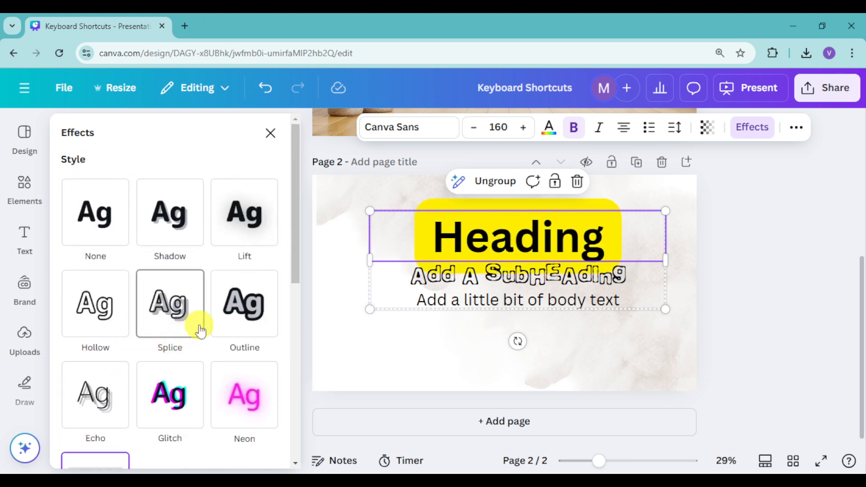
- Apply the Shadow effect to the heading with an offset of 53 and a blur of 20
{"action": "left_click", "coordinate": [180, 219]}
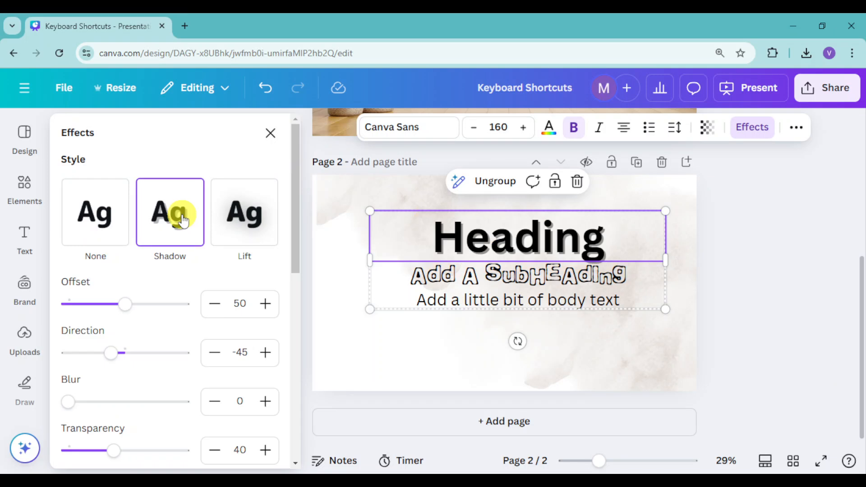
{"action": "mouse_move", "coordinate": [125, 309]}
{"action": "left_mouse_down"}
{"action": "mouse_move", "coordinate": [107, 303]}
{"action": "mouse_move", "coordinate": [129, 304]}
{"action": "left_mouse_up"}
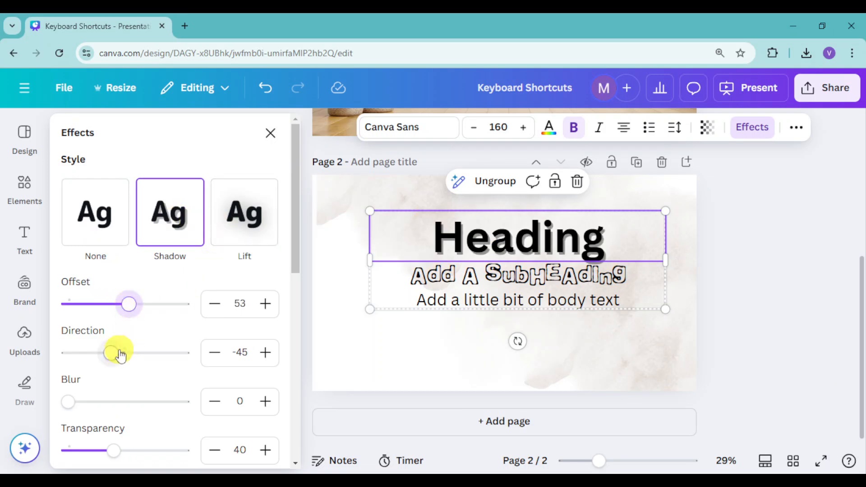
{"action": "scroll", "coordinate": [145, 352], "scroll_direction": "down", "scroll_amount": 1}
{"action": "left_click_drag", "start_coordinate": [68, 338], "coordinate": [91, 339]}
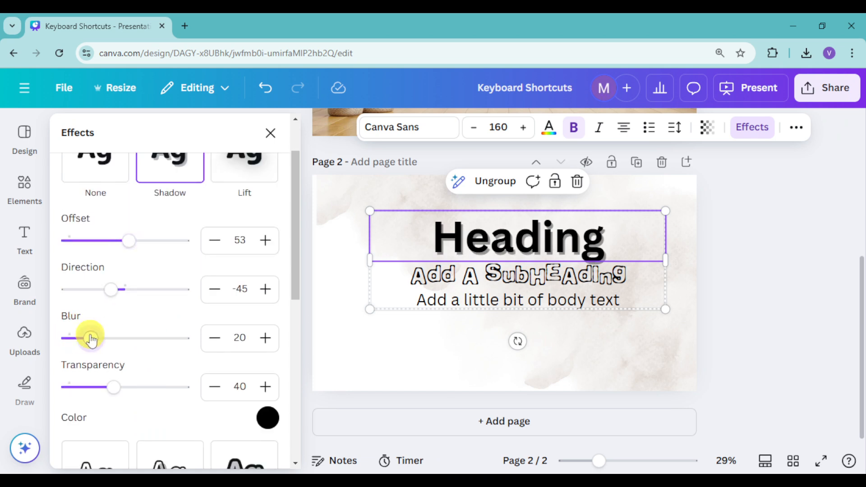
{"action": "scroll", "coordinate": [104, 339], "scroll_direction": "down", "scroll_amount": 2}
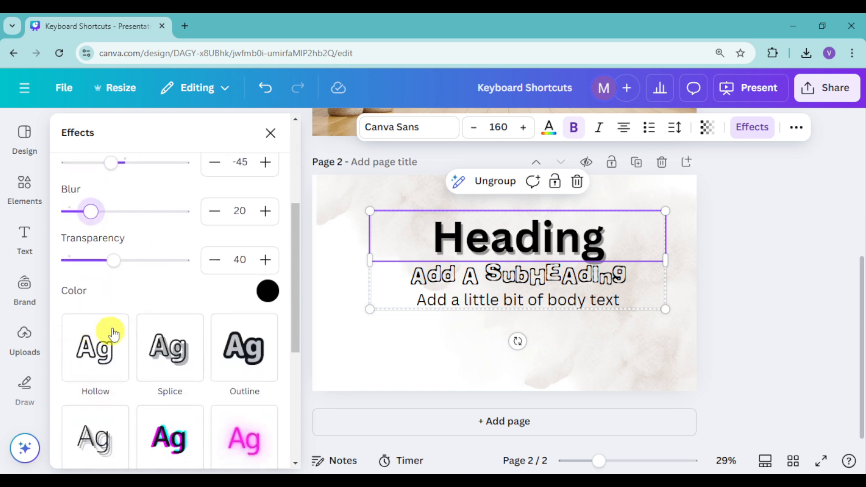
- Try white and black for the heading's shadow and set its colour to the custom dark grey #585858
{"action": "left_click", "coordinate": [256, 293]}
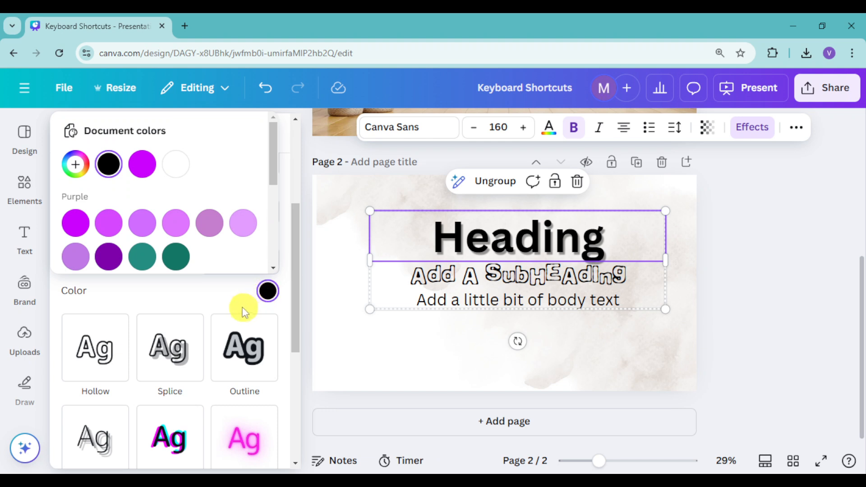
{"action": "left_click", "coordinate": [175, 167]}
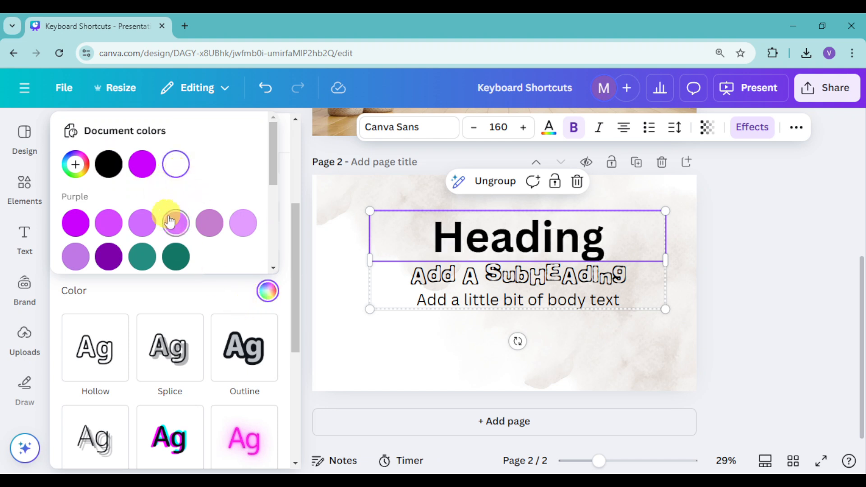
{"action": "left_click", "coordinate": [107, 173]}
{"action": "left_click", "coordinate": [75, 164]}
{"action": "left_click_drag", "start_coordinate": [141, 242], "coordinate": [71, 252]}
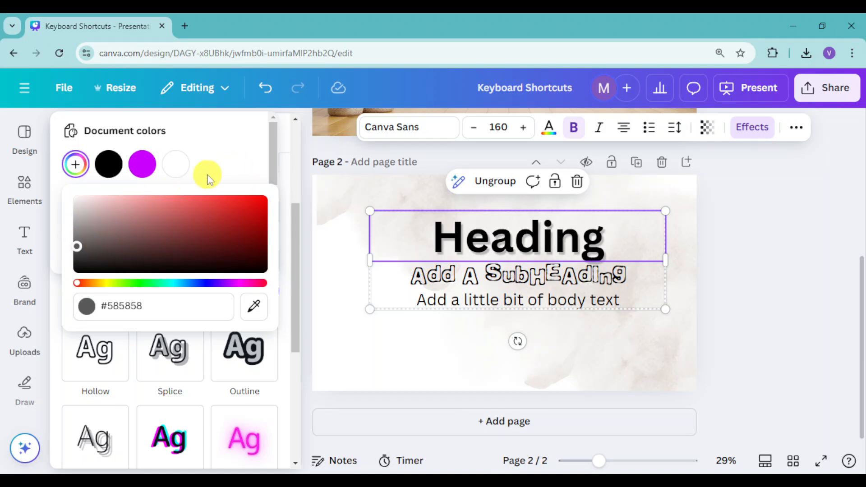
{"action": "left_click", "coordinate": [193, 184]}
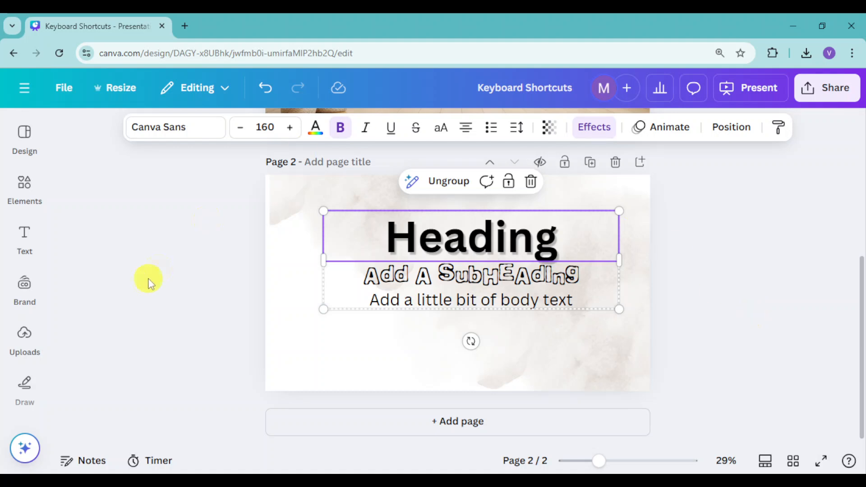
- Start setting up Brand Templates and create a new Facebook Post (Landscape) brand template
{"action": "left_click", "coordinate": [31, 283]}
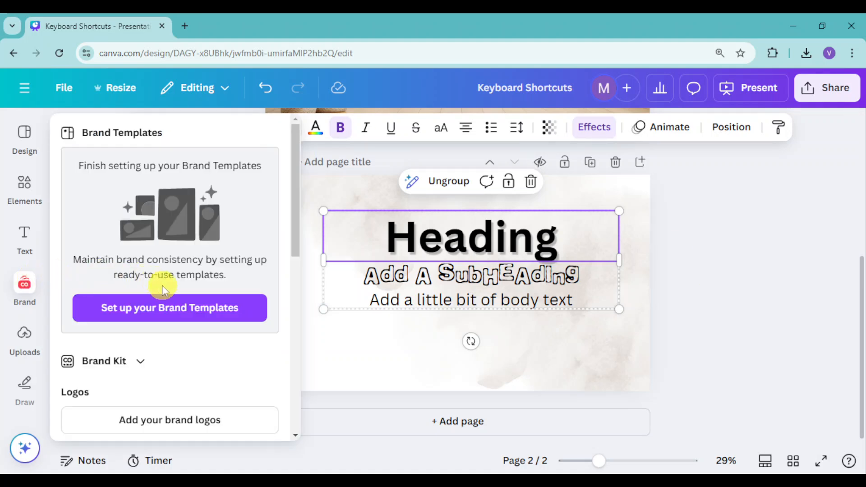
{"action": "left_click", "coordinate": [177, 320]}
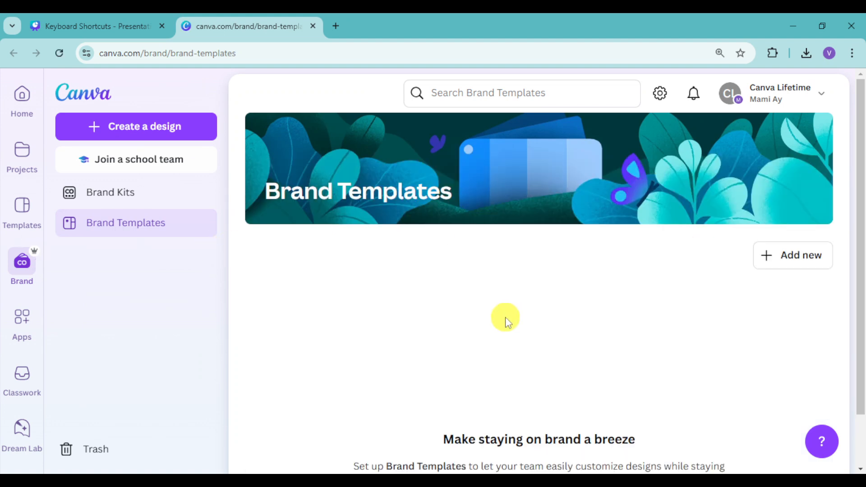
{"action": "scroll", "coordinate": [499, 324], "scroll_direction": "down", "scroll_amount": 1}
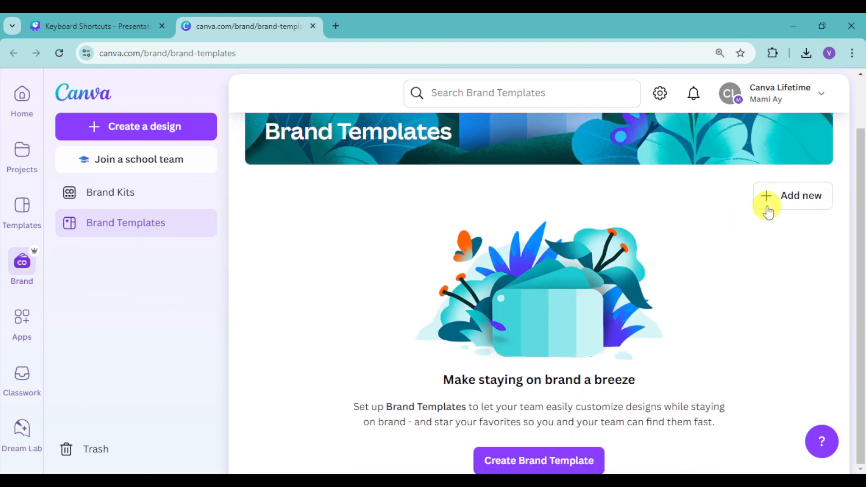
{"action": "left_click", "coordinate": [794, 198]}
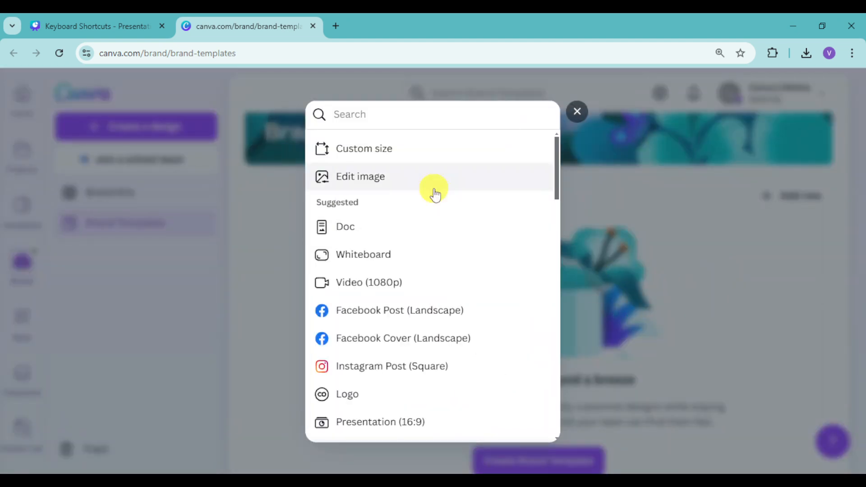
{"action": "scroll", "coordinate": [429, 325], "scroll_direction": "down", "scroll_amount": 3}
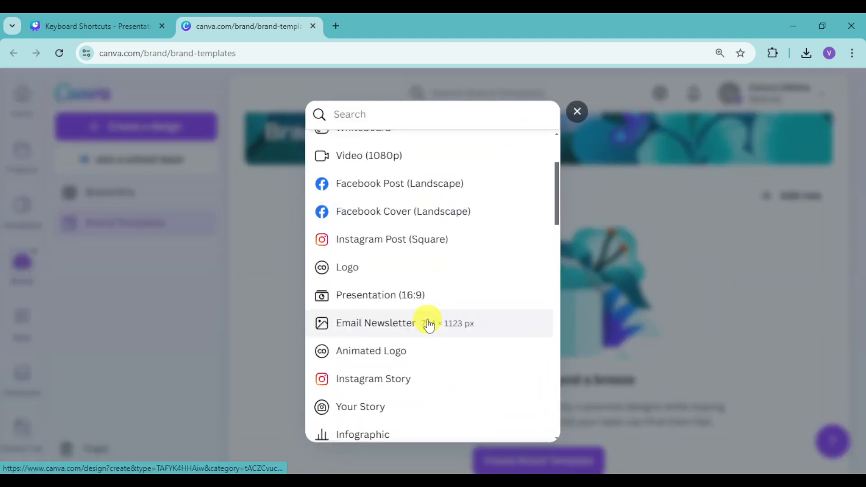
{"action": "left_click", "coordinate": [437, 185]}
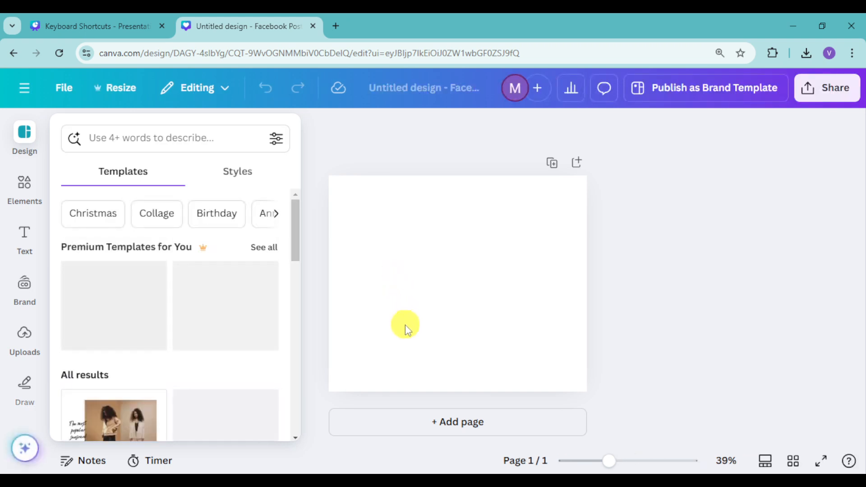
- Apply the Editable Ebook Templates design to the blank Facebook post
{"action": "scroll", "coordinate": [172, 381], "scroll_direction": "down", "scroll_amount": 2}
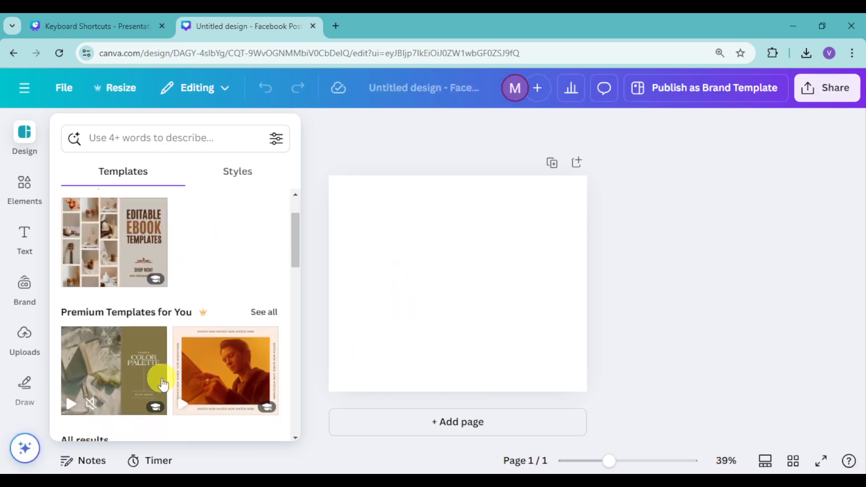
{"action": "left_click", "coordinate": [116, 250]}
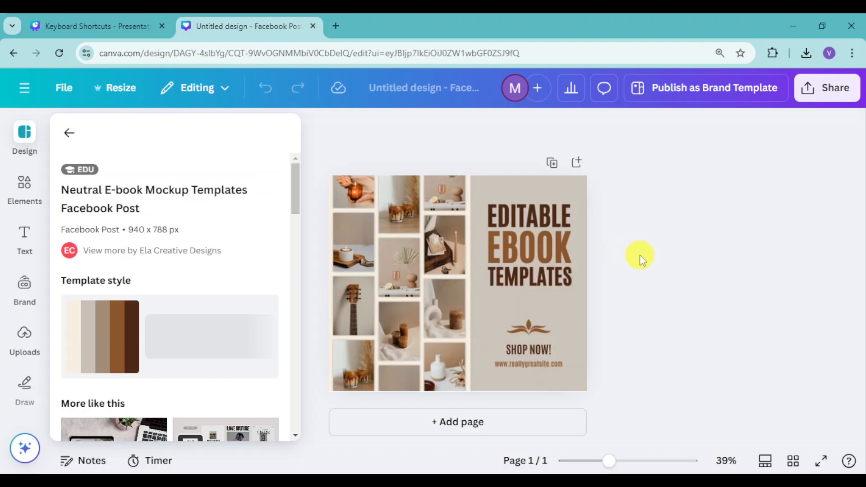
{"action": "left_click", "coordinate": [640, 256]}
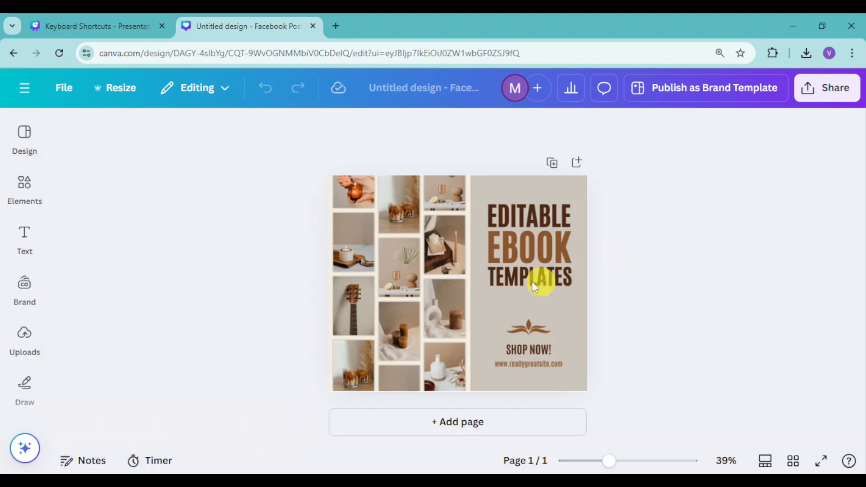
{"action": "left_click", "coordinate": [376, 236]}
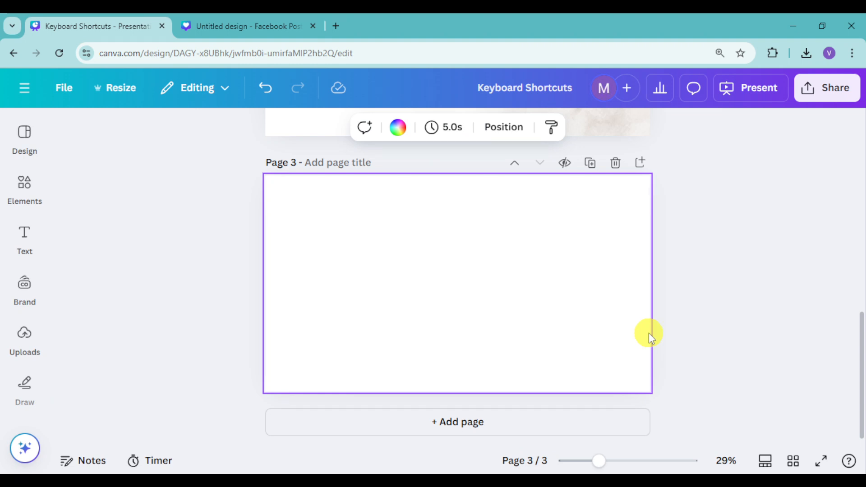
- In the Keyboard Shortcuts presentation, search the design templates for "pizza" to fill the blank page 3
{"action": "left_click", "coordinate": [24, 131]}
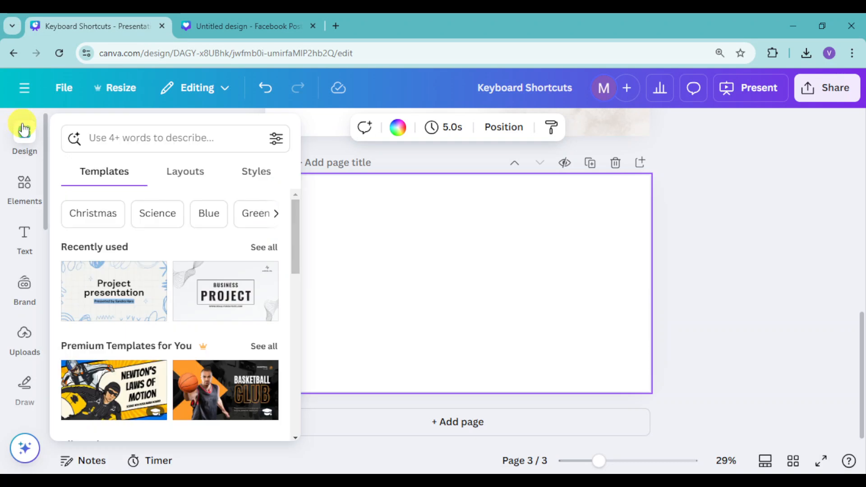
{"action": "left_click", "coordinate": [136, 137]}
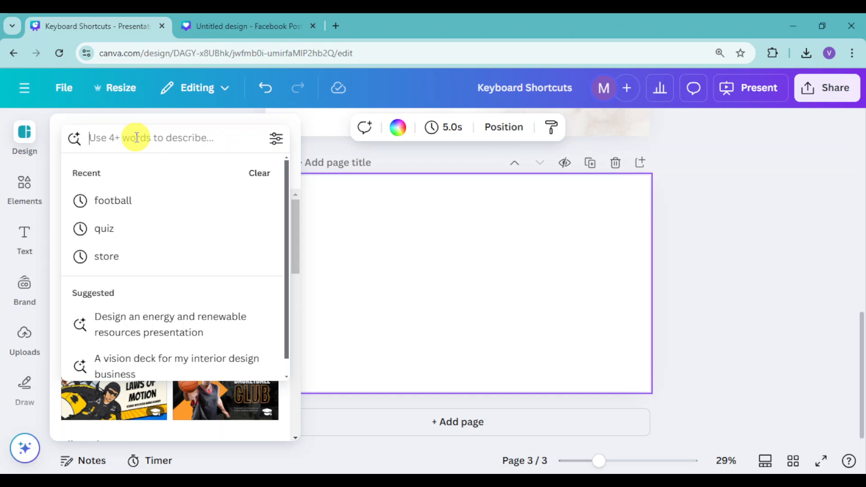
{"action": "type", "text": "pizza"}
{"action": "key", "text": "Return"}
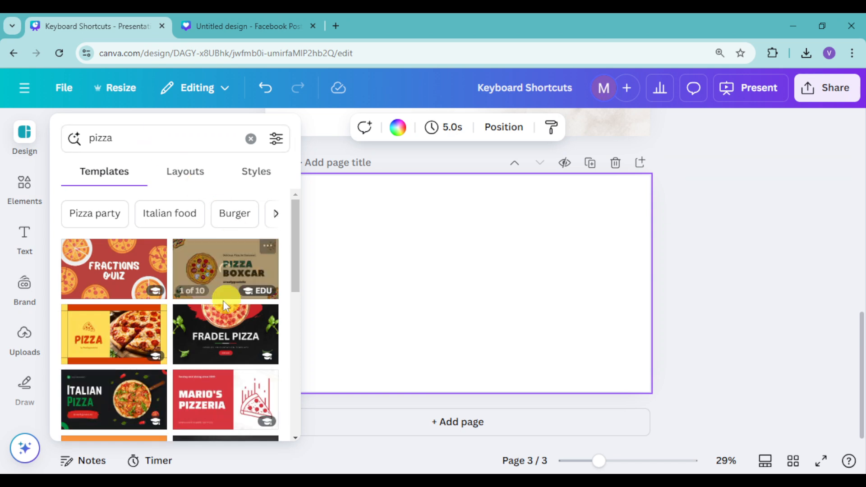
- Open the How to Make pizza template and apply its cover page to page 3
{"action": "scroll", "coordinate": [244, 316], "scroll_direction": "down", "scroll_amount": 3}
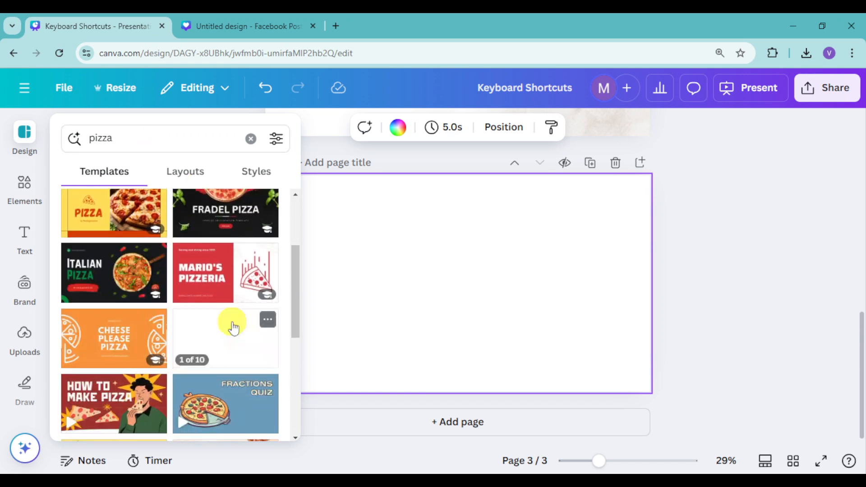
{"action": "scroll", "coordinate": [233, 328], "scroll_direction": "down", "scroll_amount": 5}
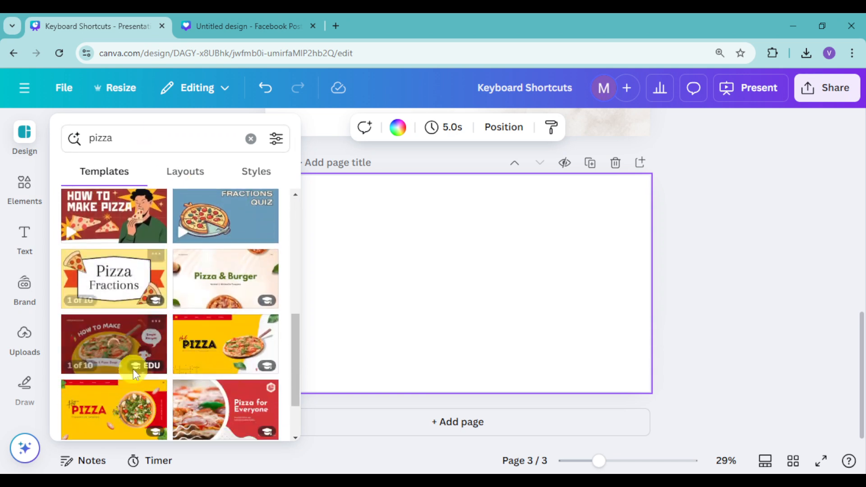
{"action": "left_click", "coordinate": [120, 344]}
{"action": "scroll", "coordinate": [204, 338], "scroll_direction": "down", "scroll_amount": 1}
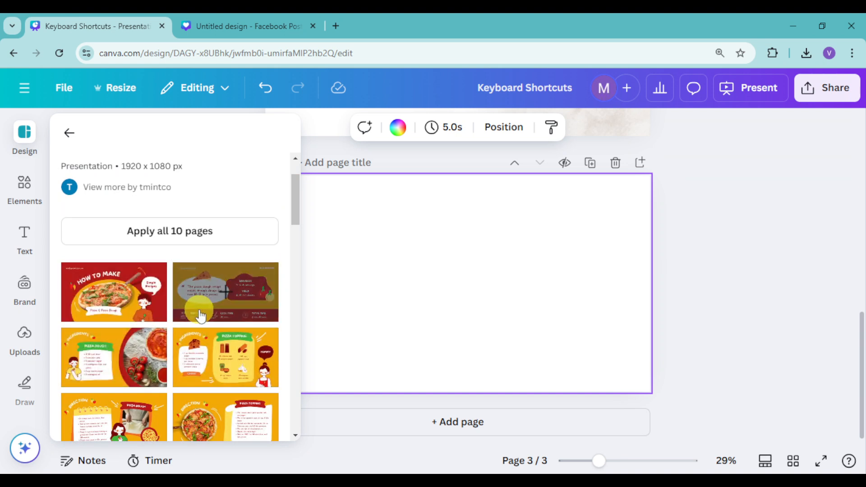
{"action": "left_click", "coordinate": [116, 298]}
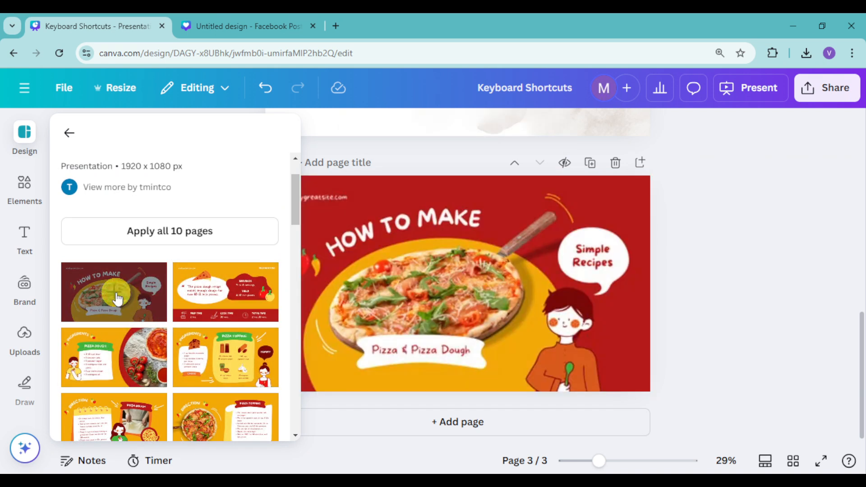
- Add page 4 and apply the same template's Ingredients page with the Pizza Topping section to it
{"action": "left_click", "coordinate": [417, 417]}
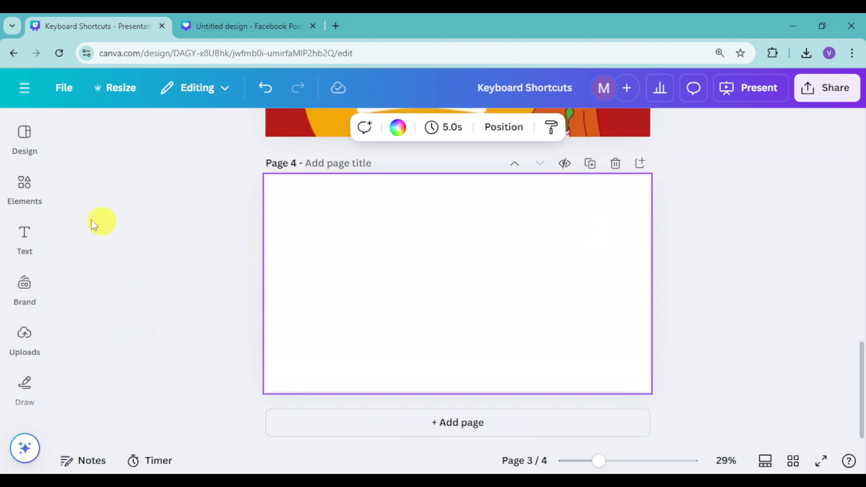
{"action": "left_click", "coordinate": [15, 146]}
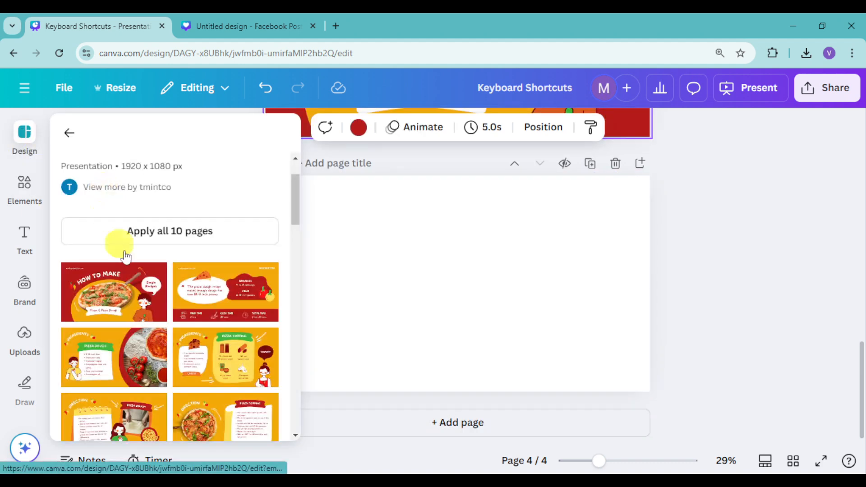
{"action": "left_click", "coordinate": [223, 362]}
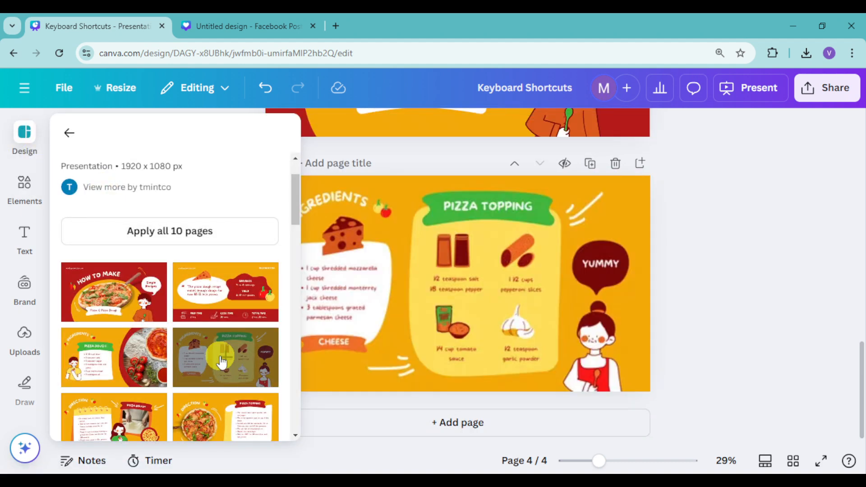
{"action": "left_click", "coordinate": [119, 233]}
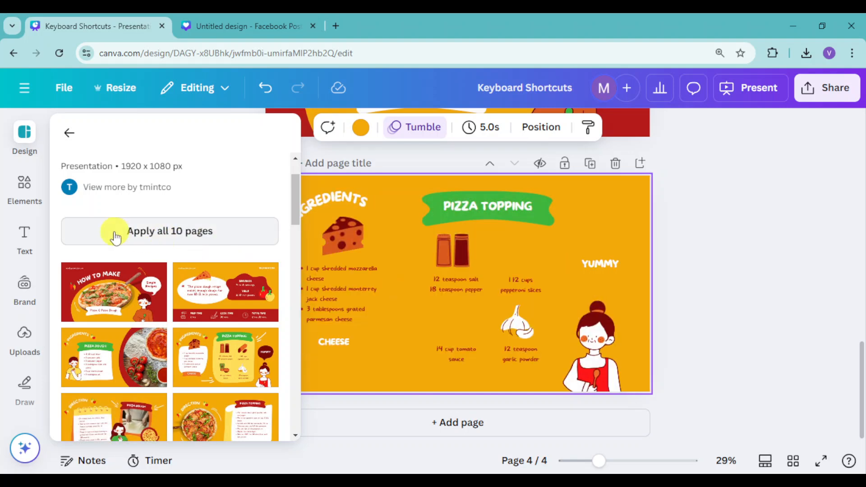
{"action": "left_click", "coordinate": [735, 235]}
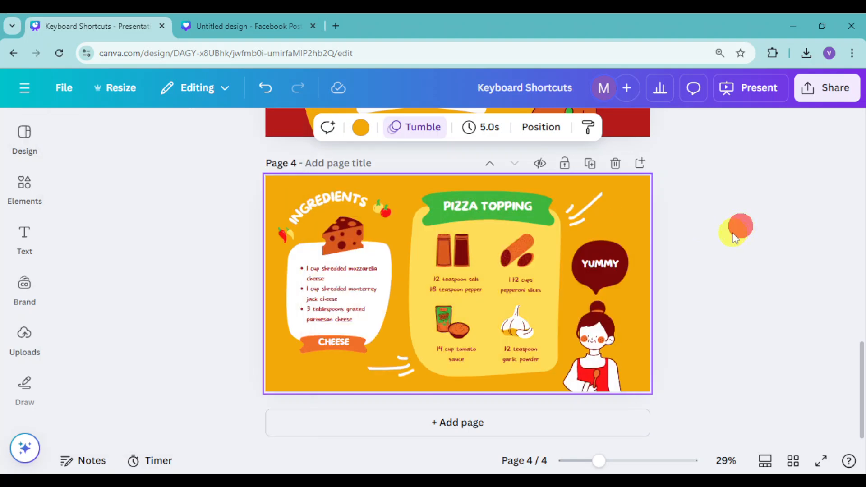
{"action": "scroll", "coordinate": [598, 316], "scroll_direction": "up", "scroll_amount": 3}
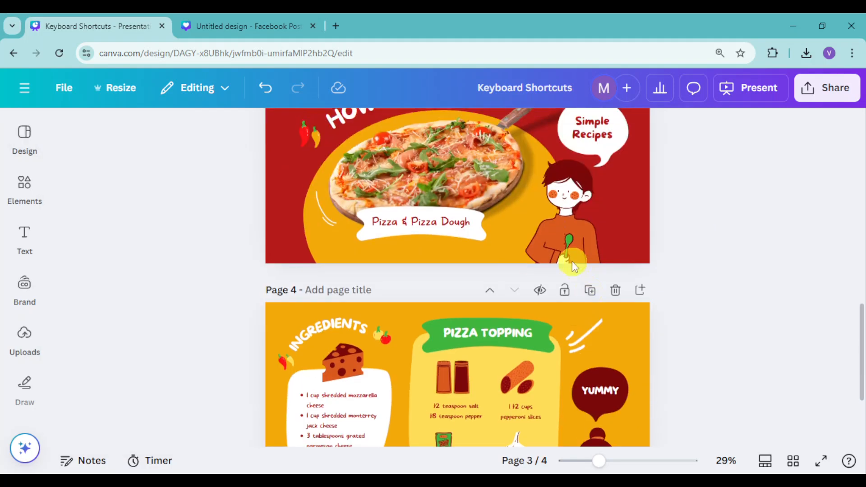
{"action": "scroll", "coordinate": [577, 269], "scroll_direction": "up", "scroll_amount": 2}
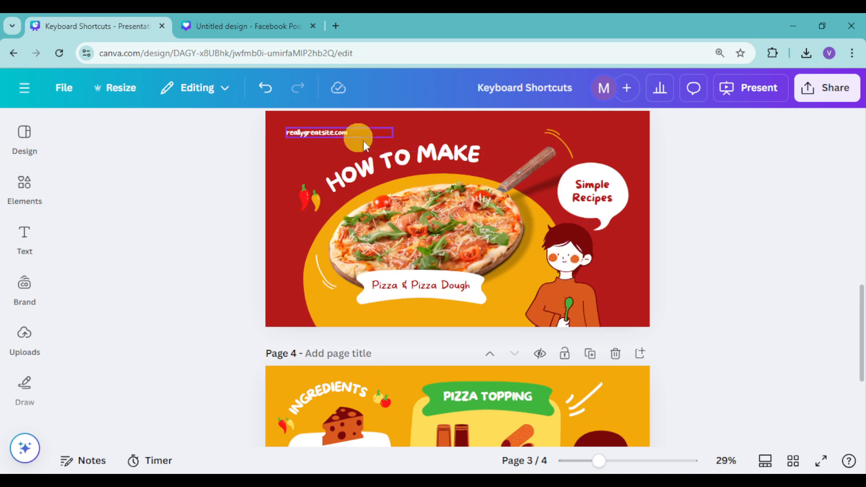